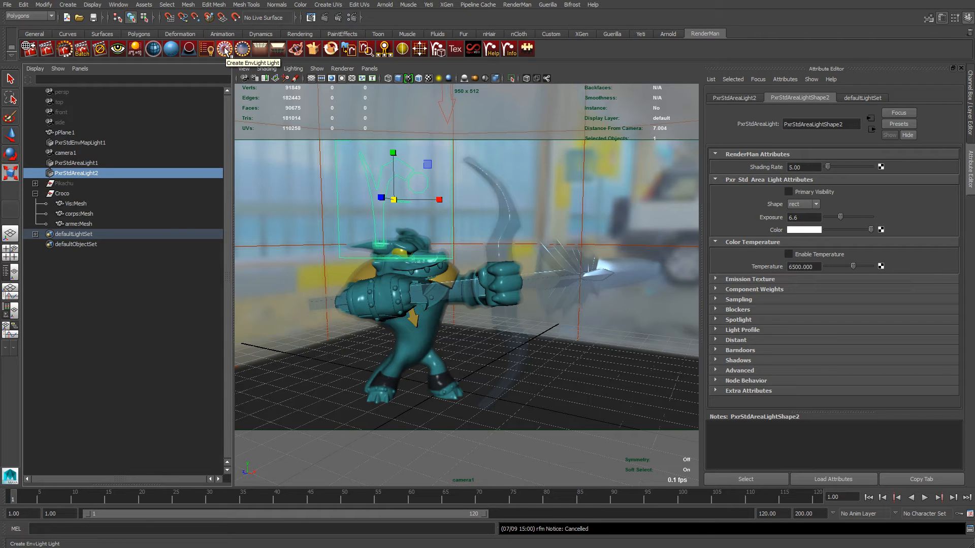
- Review the environment map light's attributes and the second area light's shape choices and emission texture settings
{"action": "left_click", "coordinate": [72, 143]}
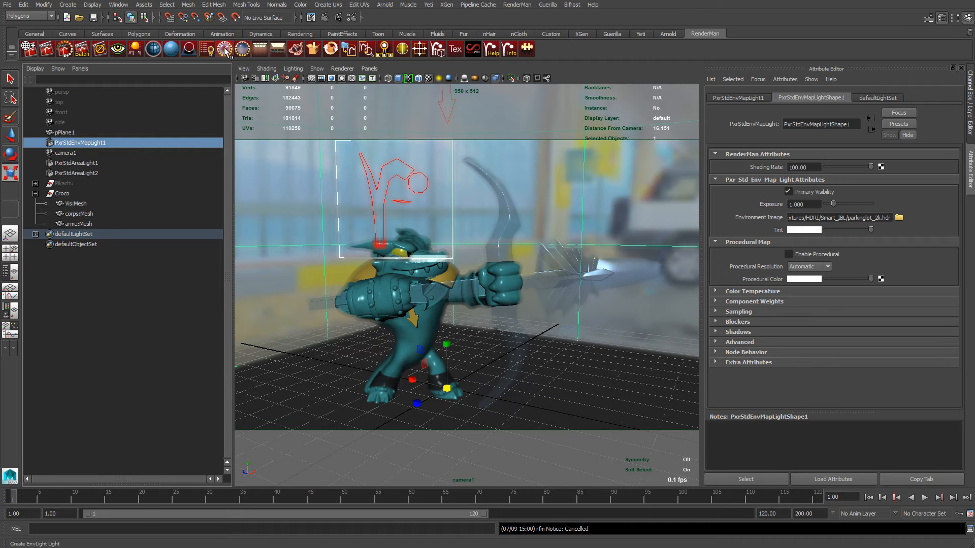
{"action": "left_click", "coordinate": [384, 165]}
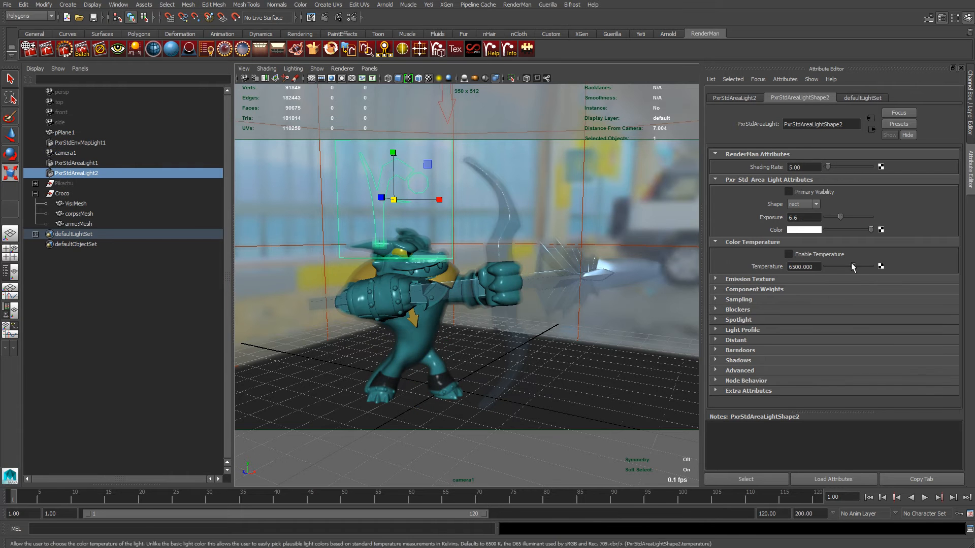
{"action": "left_click", "coordinate": [816, 204]}
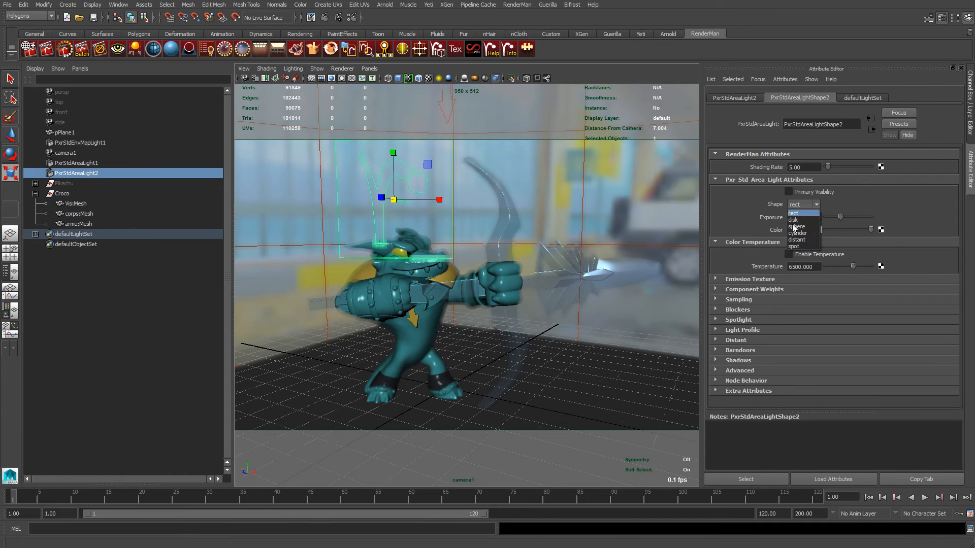
{"action": "left_click", "coordinate": [803, 204]}
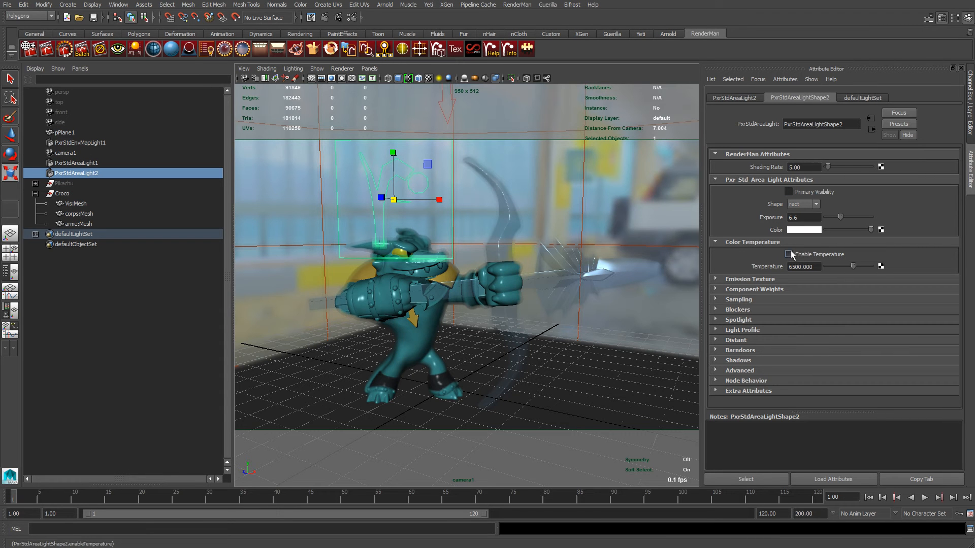
{"action": "left_click", "coordinate": [753, 280]}
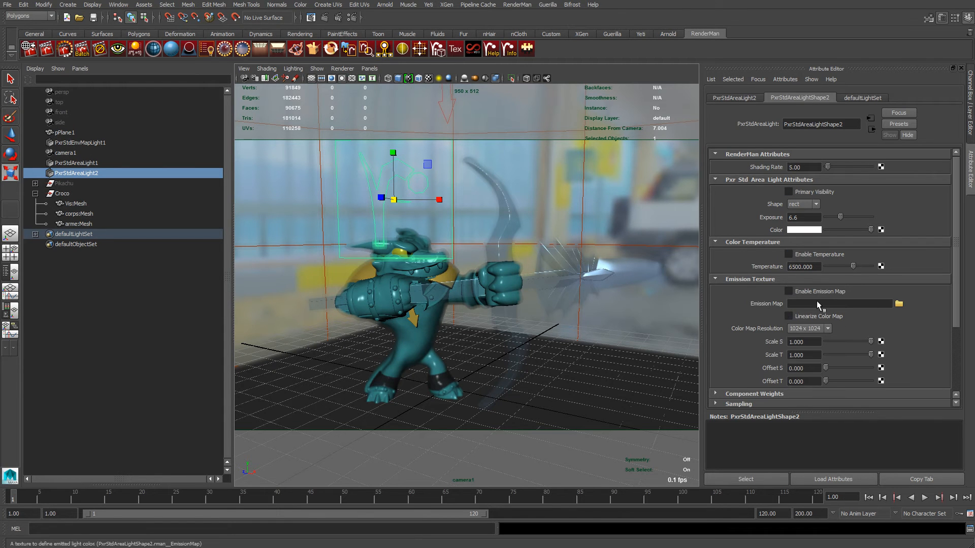
{"action": "left_click", "coordinate": [745, 280]}
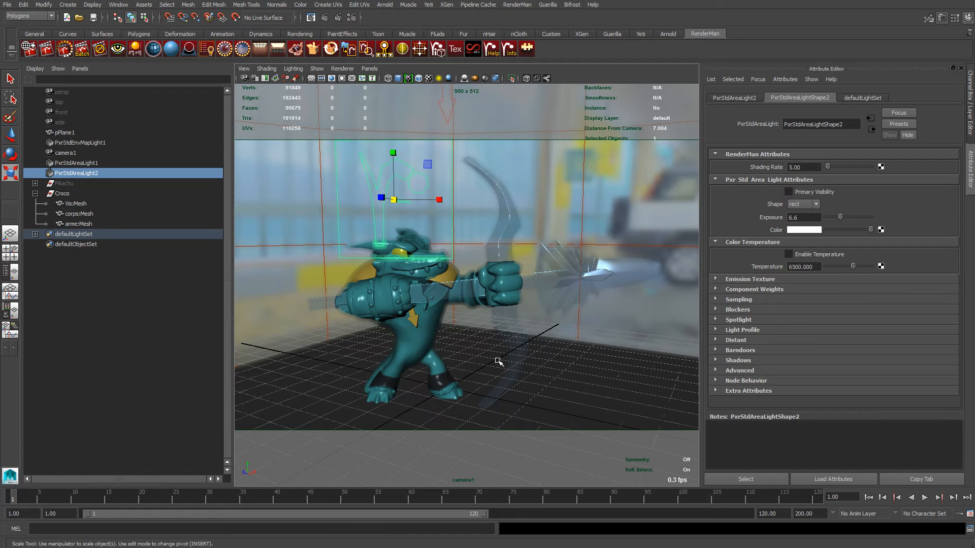
- Show the crocodile body's plastic material attributes, and list the RenderMan base materials in an enlarged Hypershade beside the camera view
{"action": "left_click", "coordinate": [435, 333]}
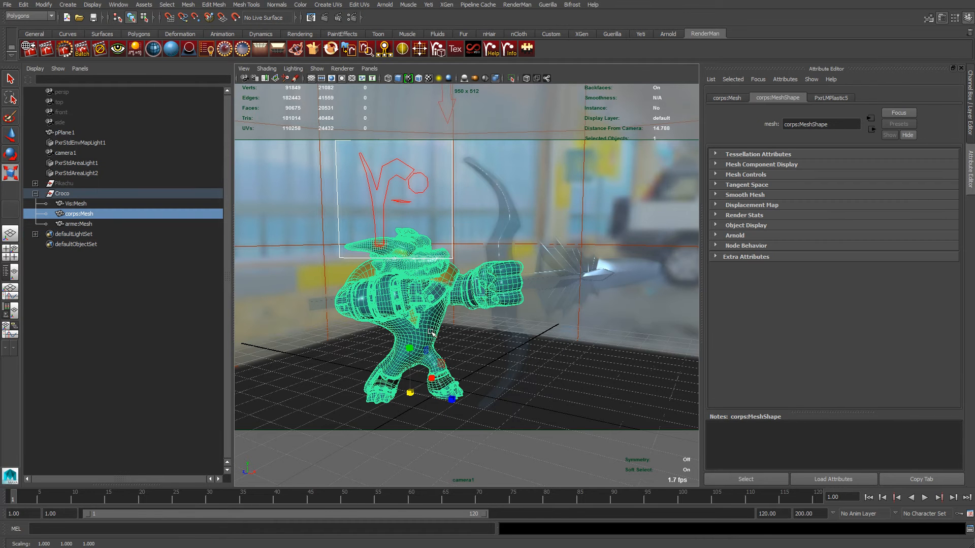
{"action": "left_click", "coordinate": [826, 99]}
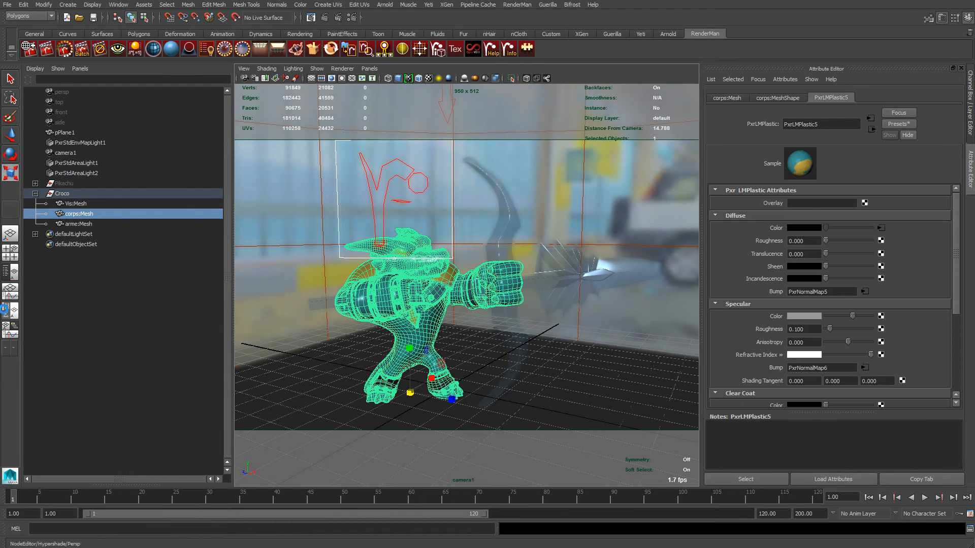
{"action": "left_click", "coordinate": [10, 328]}
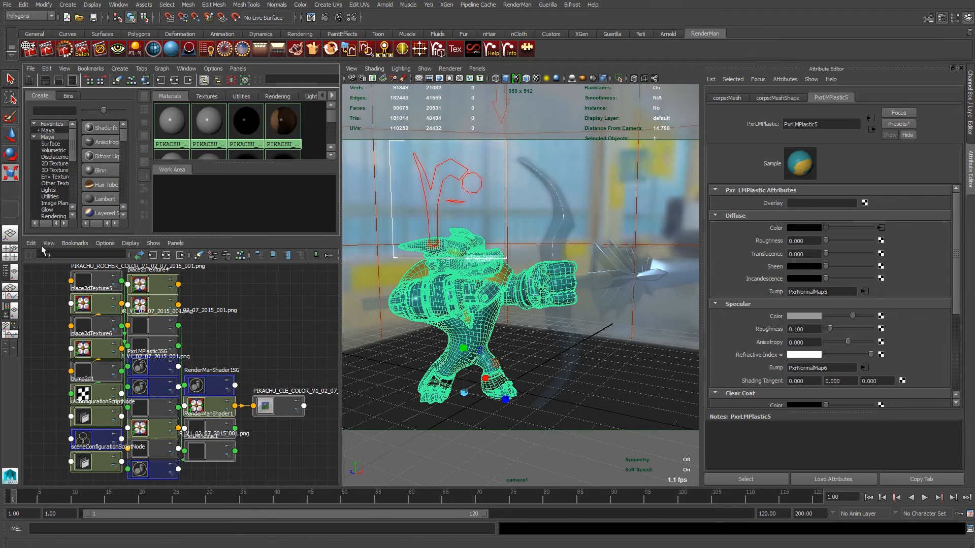
{"action": "left_click", "coordinate": [133, 242]}
{"action": "left_click", "coordinate": [156, 233]}
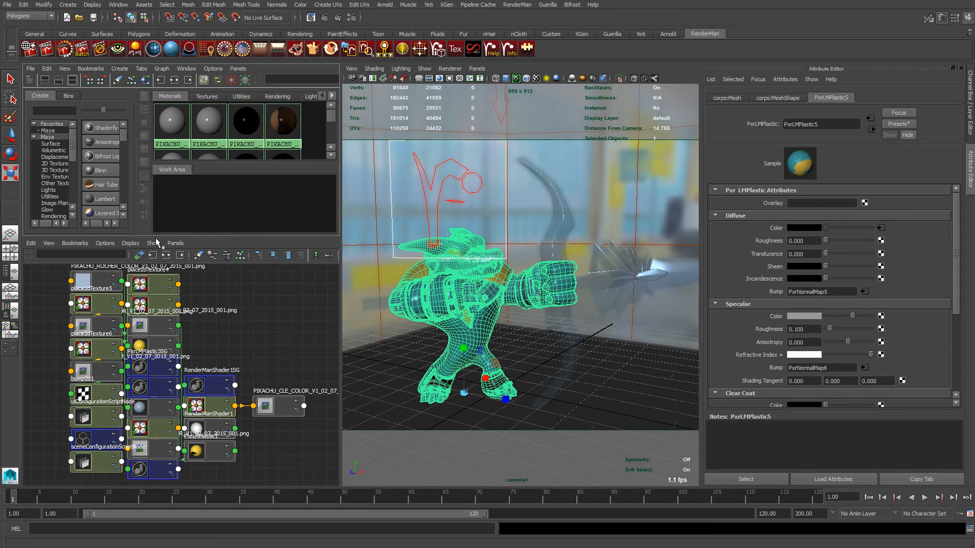
{"action": "left_click_drag", "start_coordinate": [155, 236], "coordinate": [155, 485]}
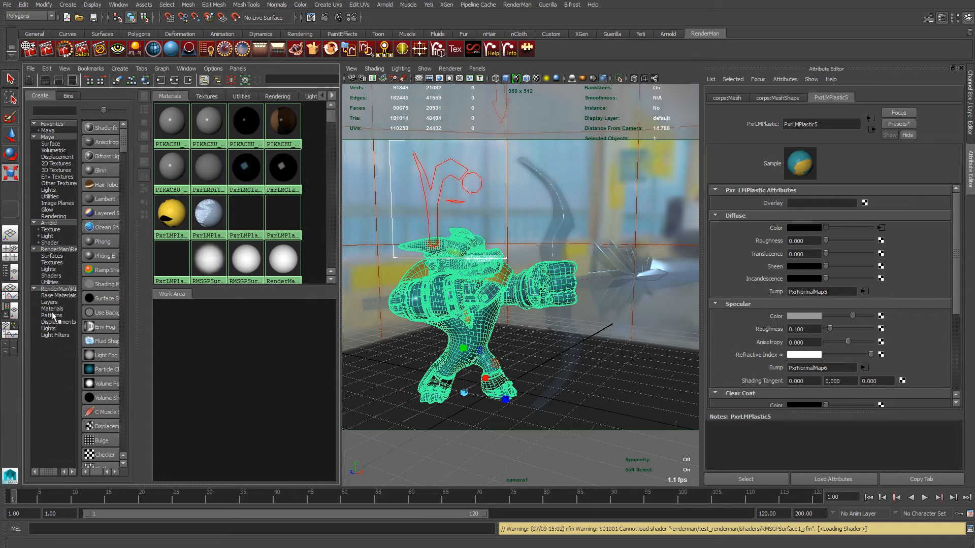
{"action": "left_click", "coordinate": [55, 296]}
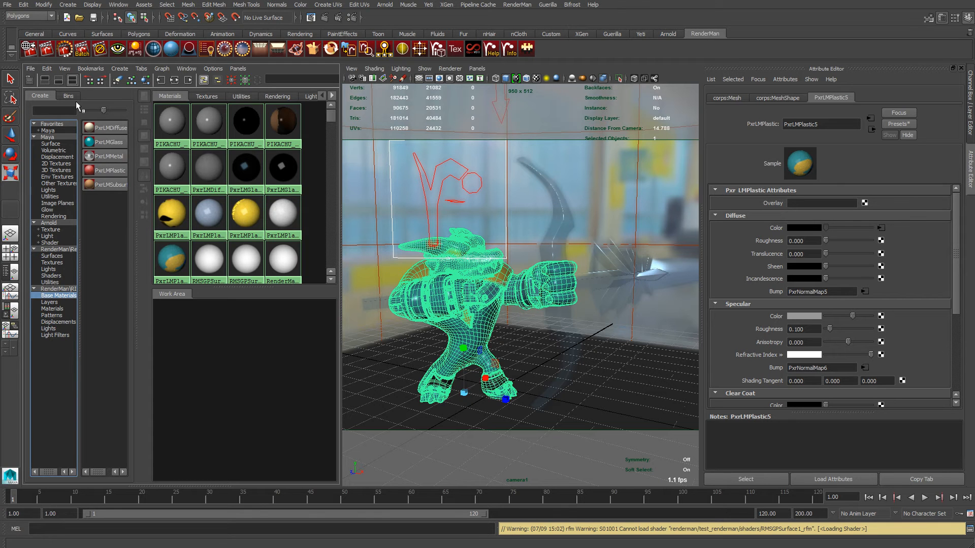
- Delete the scene's unused shading nodes from the Hypershade
{"action": "left_click", "coordinate": [51, 68]}
{"action": "left_click", "coordinate": [62, 94]}
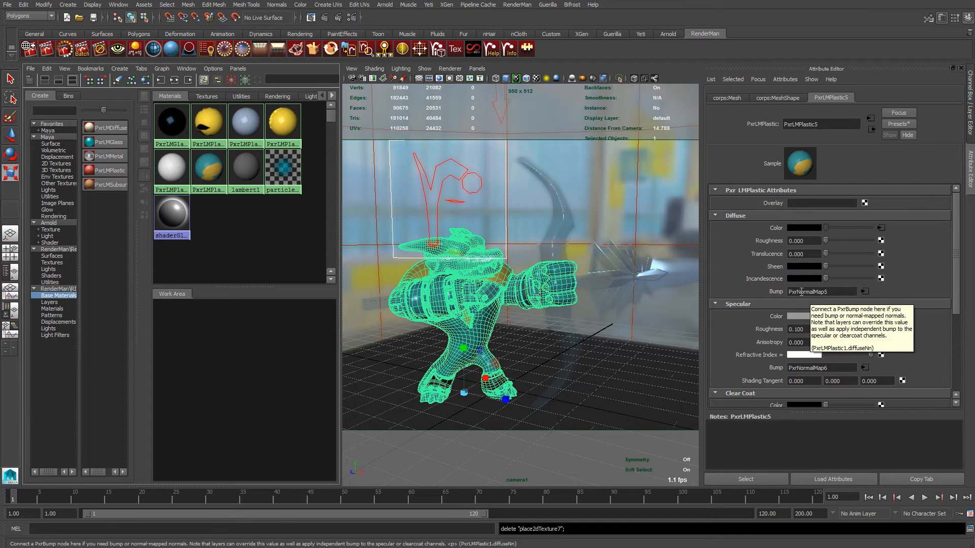
- Examine the normal map on the body material's diffuse bump, and the glass material on the bow with its shadow options
{"action": "left_click_drag", "start_coordinate": [790, 293], "coordinate": [834, 294]}
{"action": "left_click", "coordinate": [864, 291]}
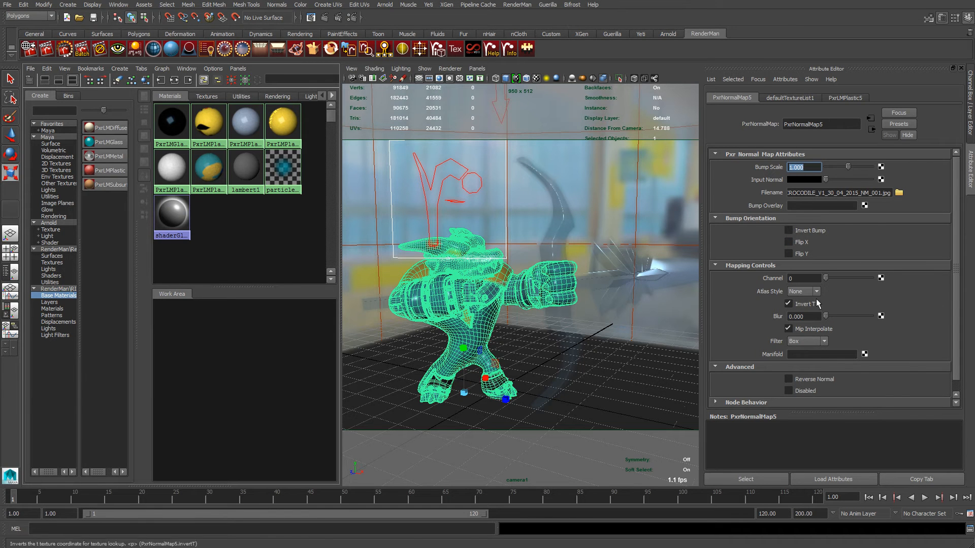
{"action": "left_click", "coordinate": [560, 234]}
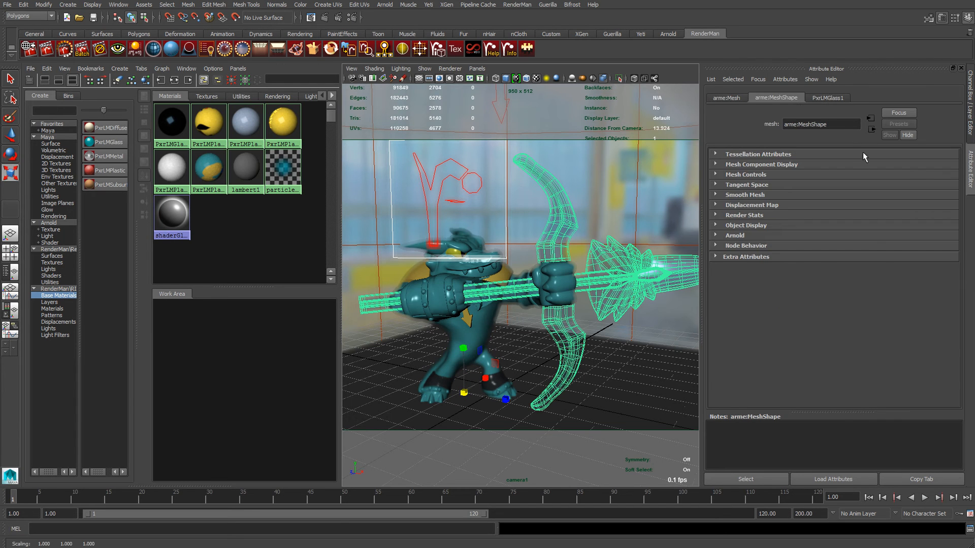
{"action": "left_click", "coordinate": [819, 99]}
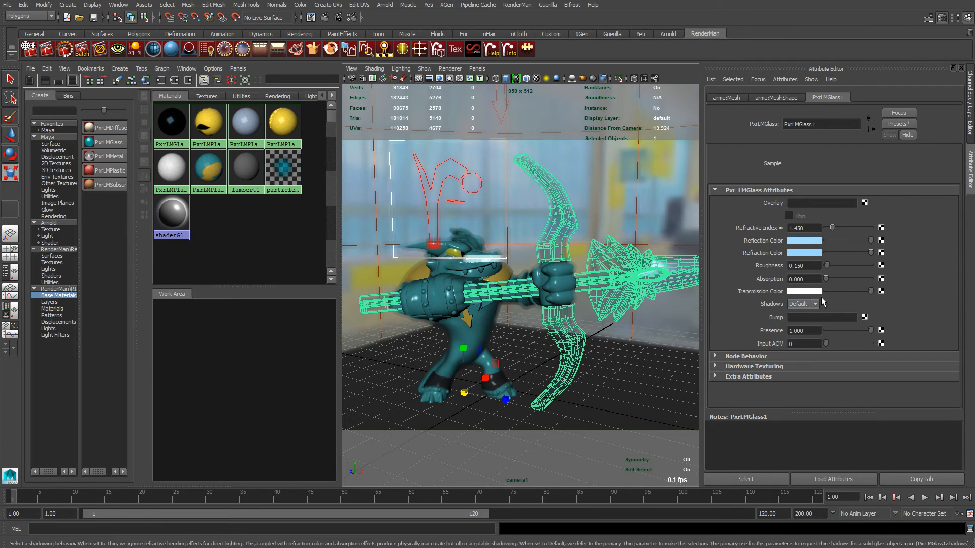
{"action": "left_click", "coordinate": [795, 305]}
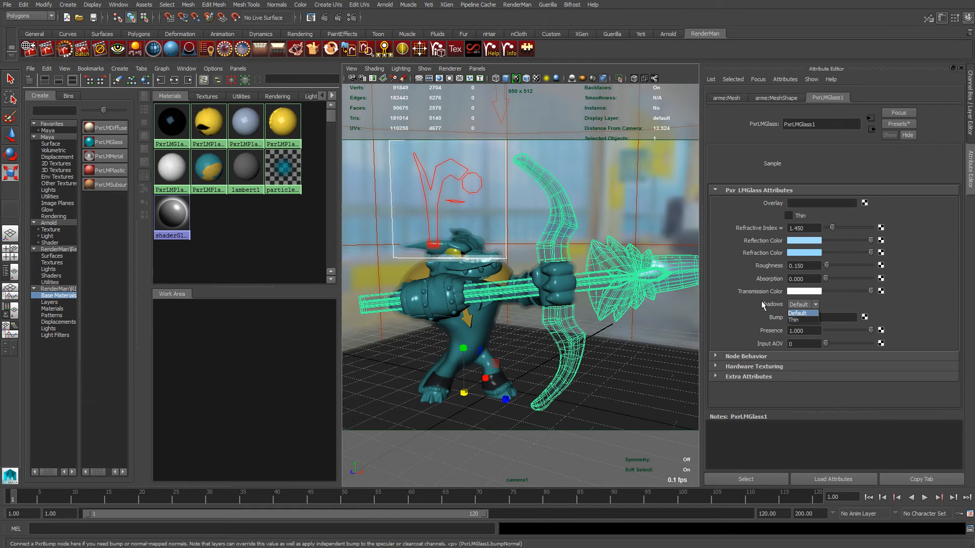
{"action": "left_click", "coordinate": [801, 305]}
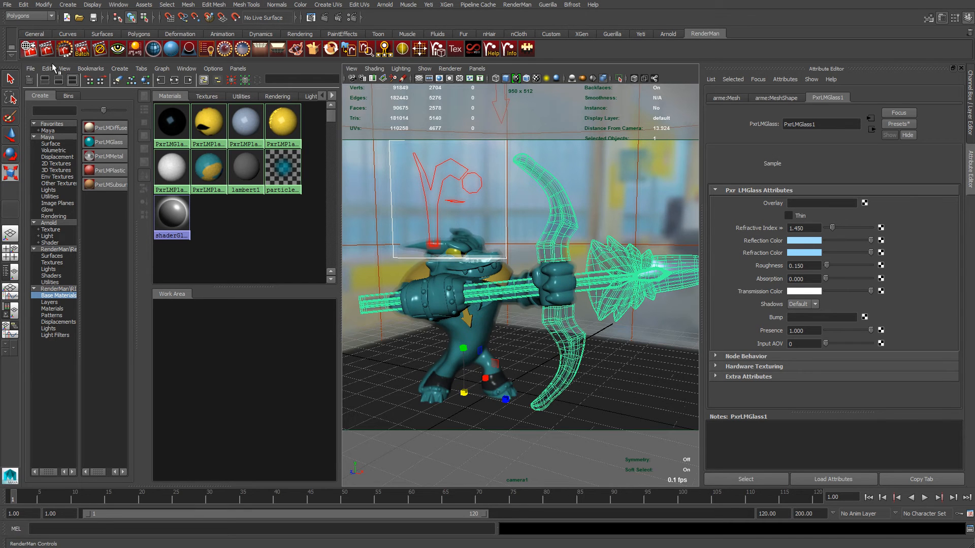
- Review the Final and IPR defaults and the global sampling settings in RenderMan Controls
{"action": "left_click", "coordinate": [29, 50]}
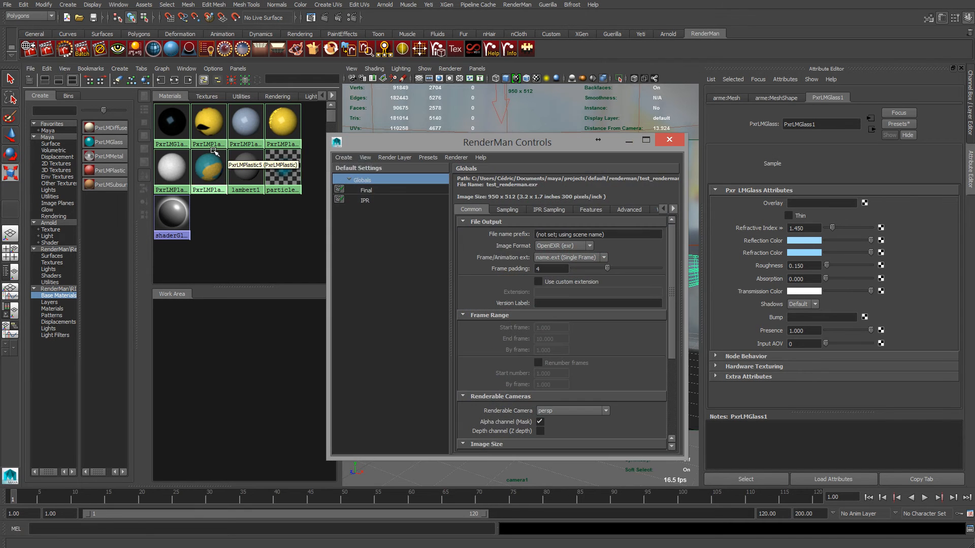
{"action": "left_click", "coordinate": [366, 191]}
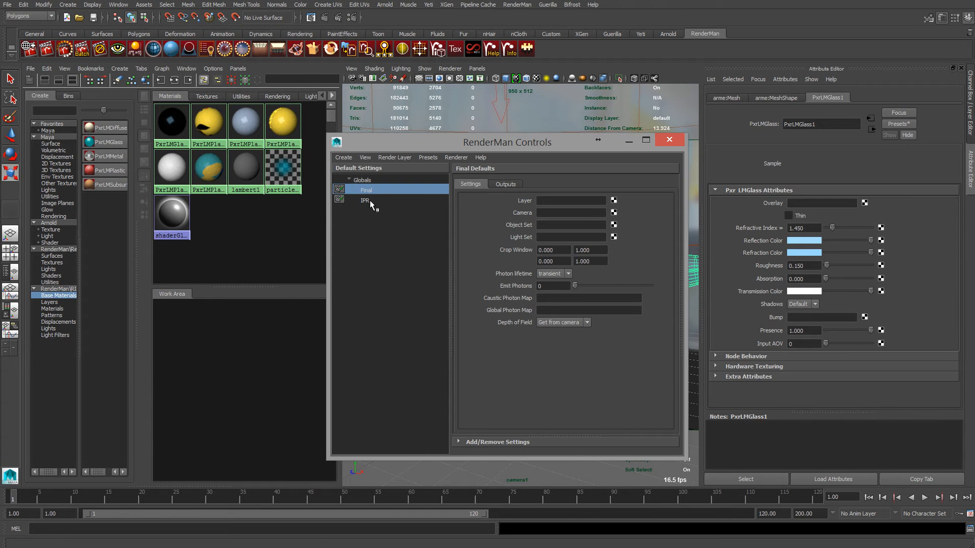
{"action": "left_click", "coordinate": [370, 202]}
{"action": "left_click", "coordinate": [365, 192]}
{"action": "left_click", "coordinate": [496, 186]}
{"action": "left_click", "coordinate": [459, 182]}
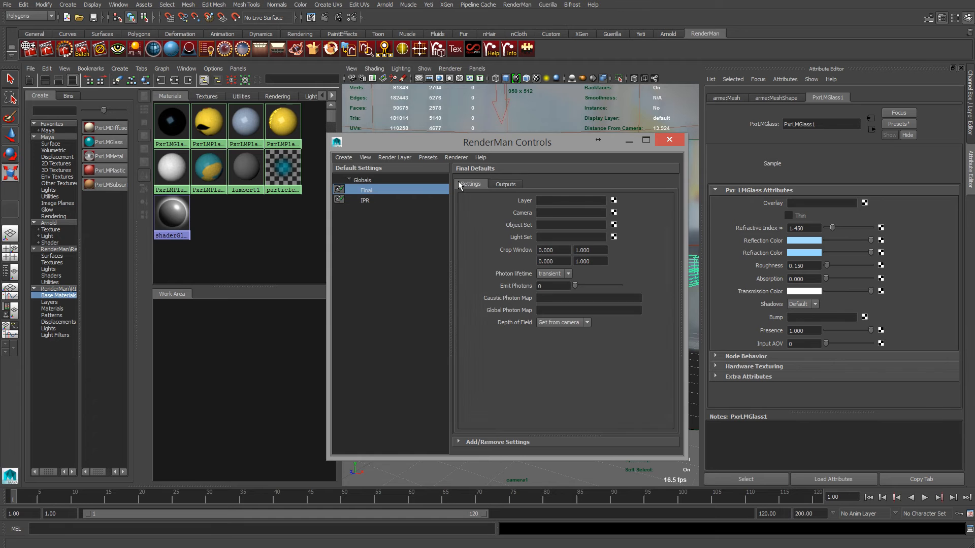
{"action": "left_click", "coordinate": [359, 181]}
{"action": "left_click", "coordinate": [507, 210]}
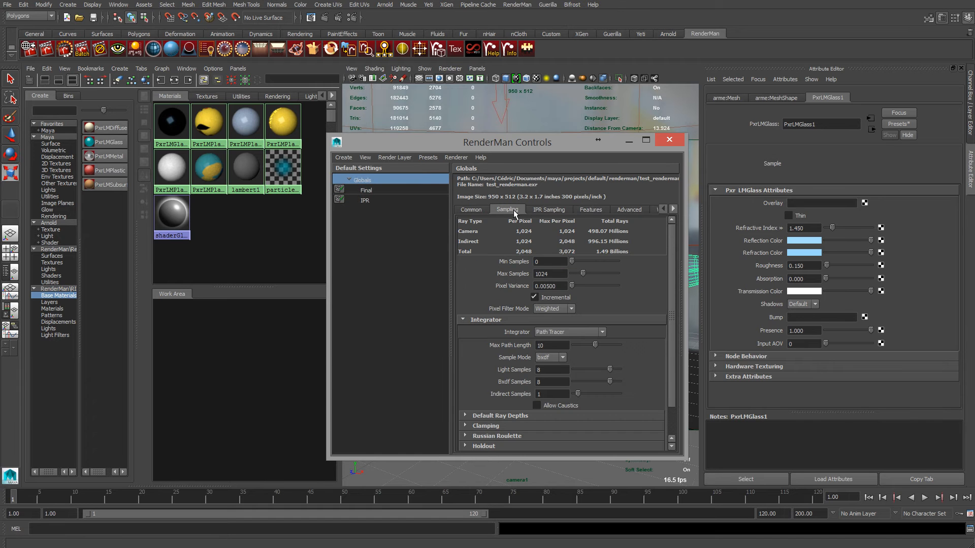
- Compare the Render Settings with the IPR defaults, Final defaults and global IPR sampling in RenderMan Controls
{"action": "left_click", "coordinate": [352, 17]}
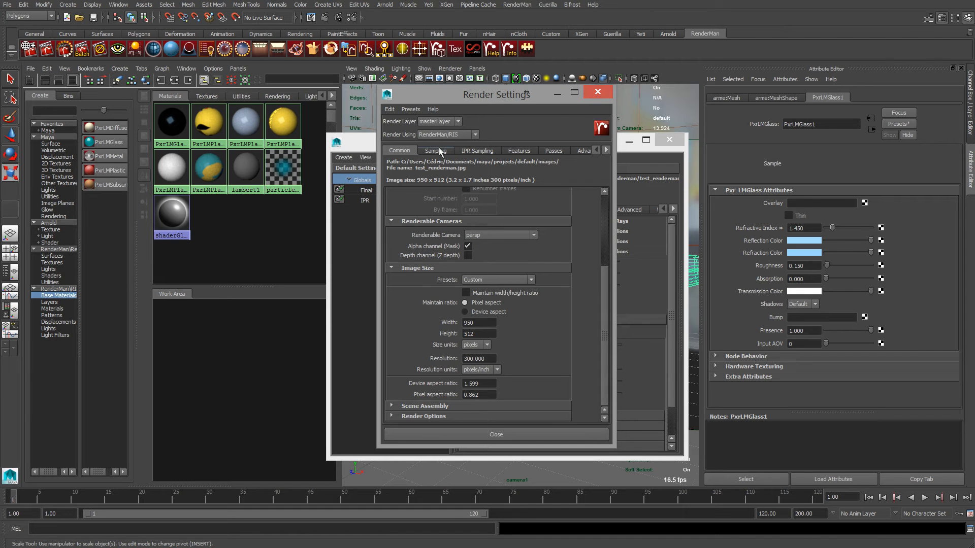
{"action": "left_click", "coordinate": [597, 93]}
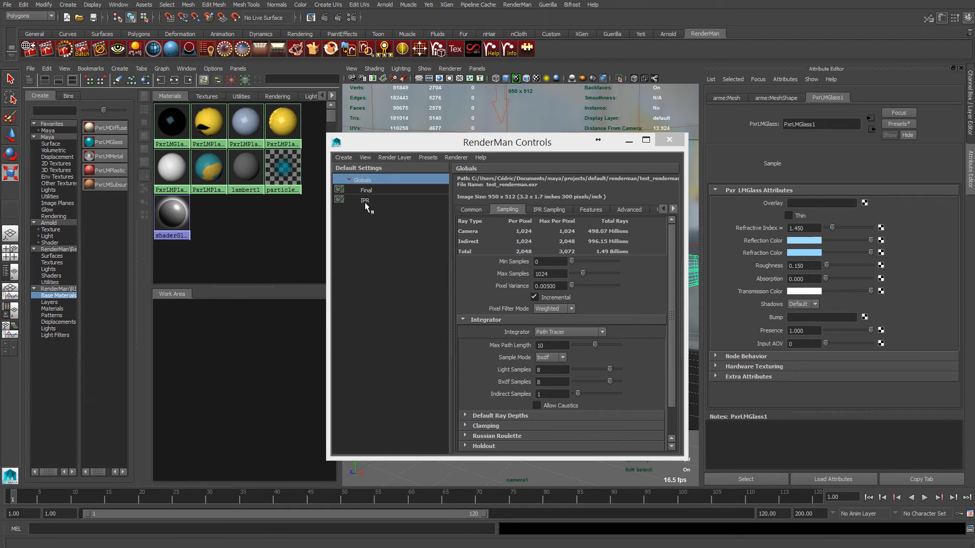
{"action": "left_click", "coordinate": [365, 200]}
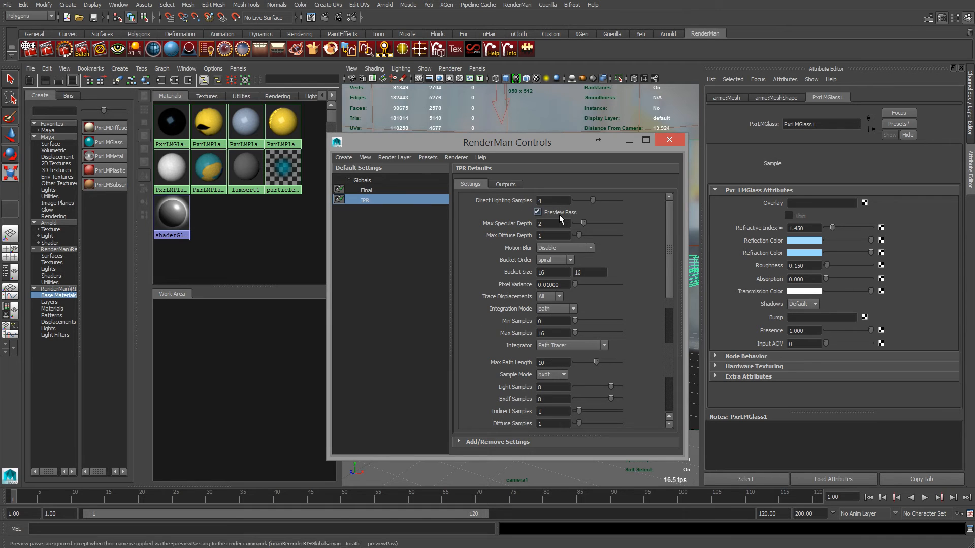
{"action": "left_click", "coordinate": [366, 191]}
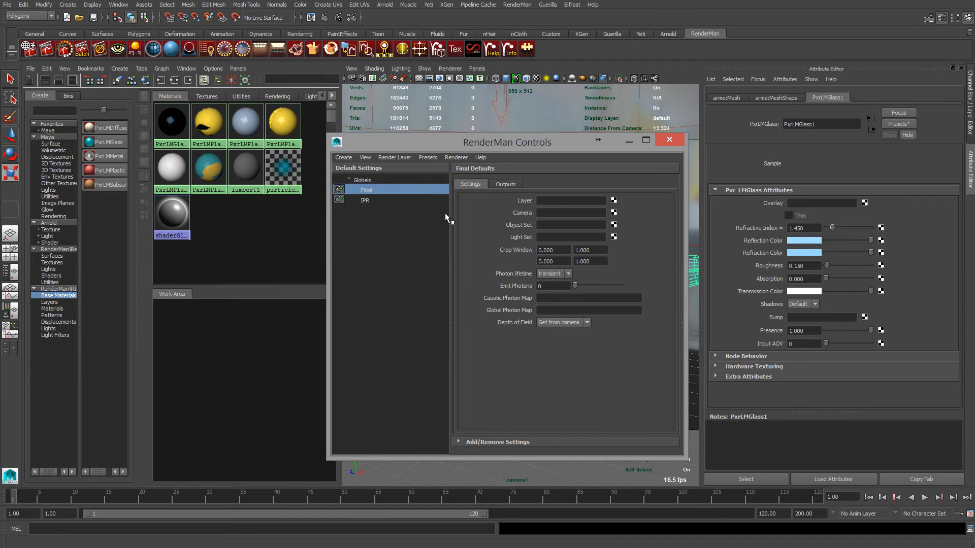
{"action": "left_click", "coordinate": [368, 181]}
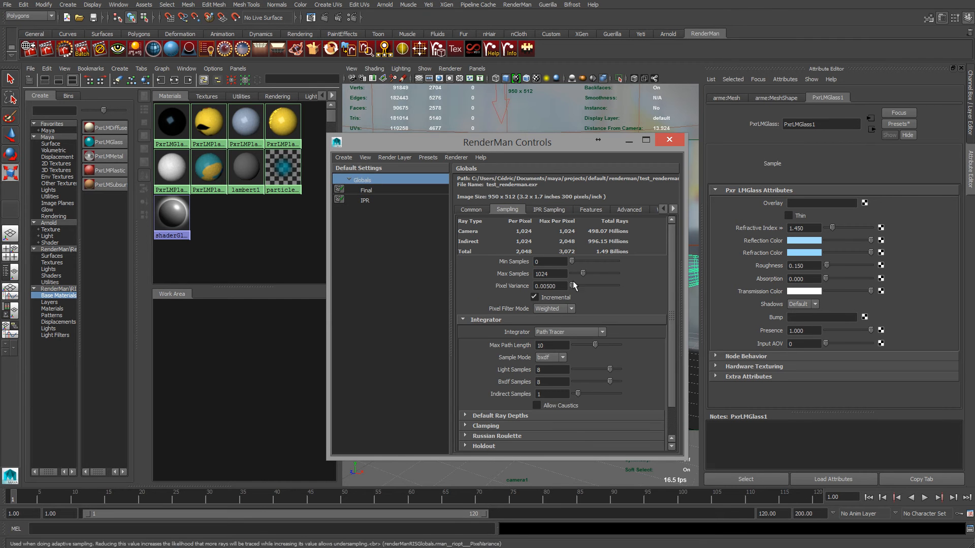
{"action": "left_click", "coordinate": [540, 211]}
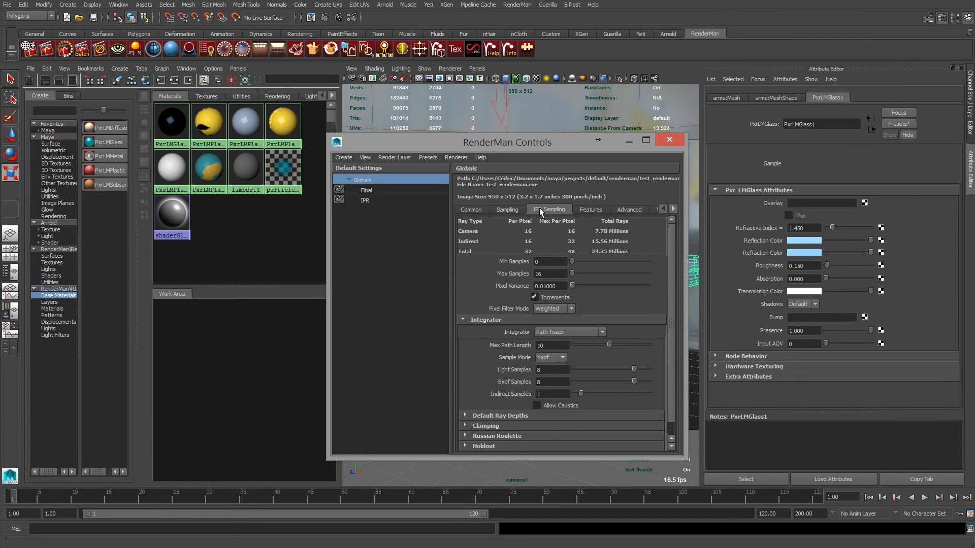
{"action": "left_click", "coordinate": [549, 275]}
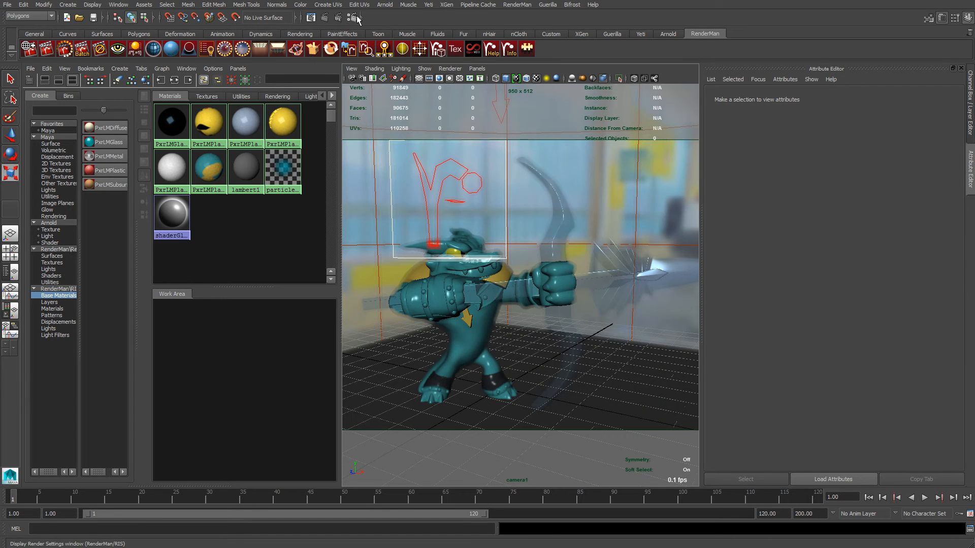
- Set the IPR sampling Max Samples to 100 in the Render Settings
{"action": "left_click", "coordinate": [352, 18]}
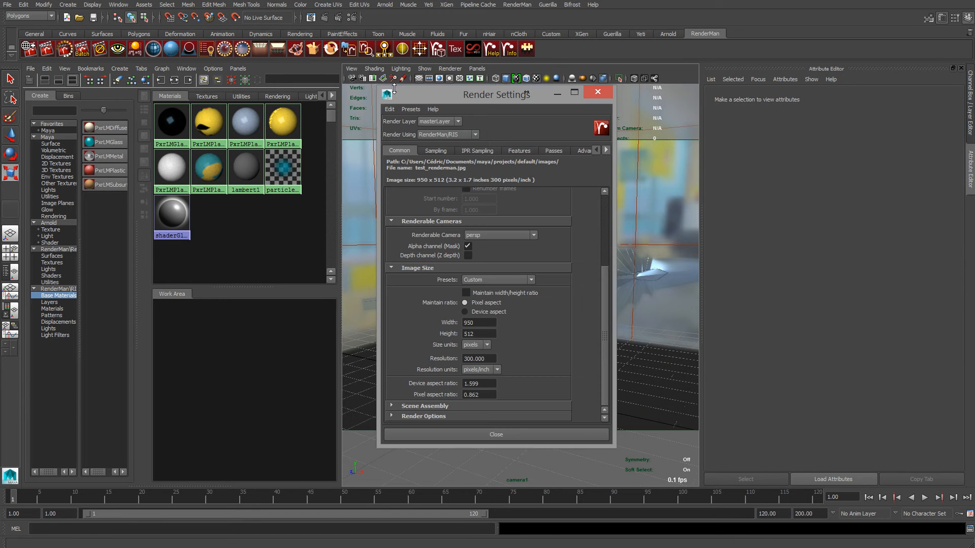
{"action": "left_click", "coordinate": [434, 151]}
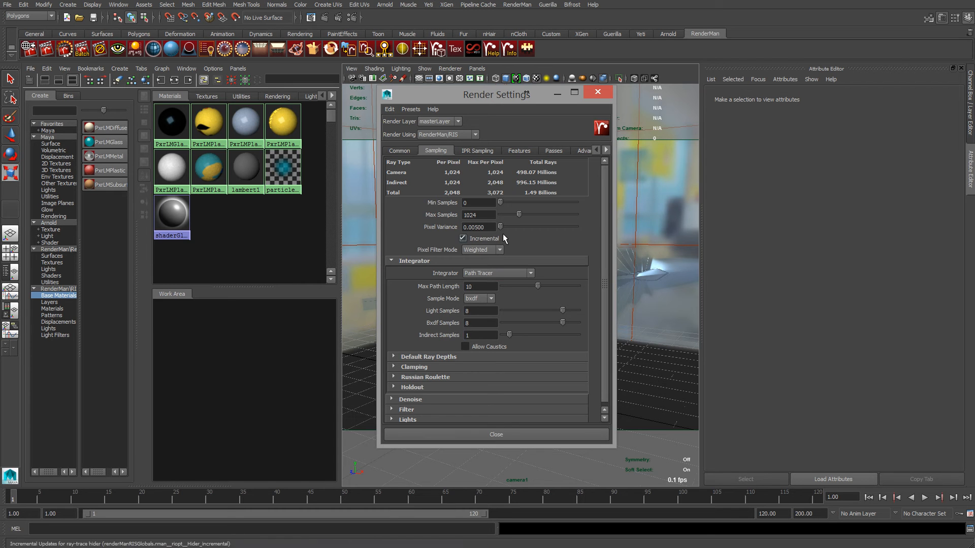
{"action": "left_click", "coordinate": [461, 216]}
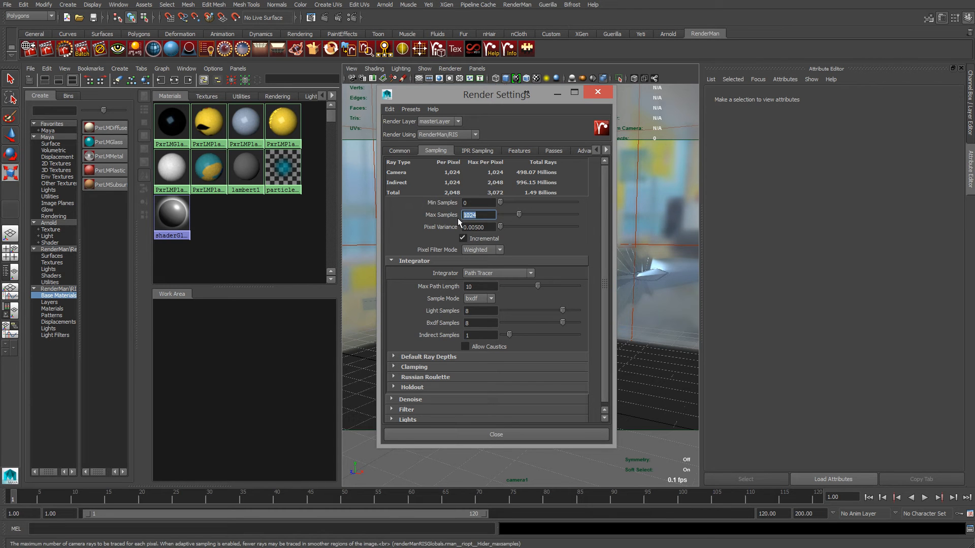
{"action": "left_click", "coordinate": [481, 147]}
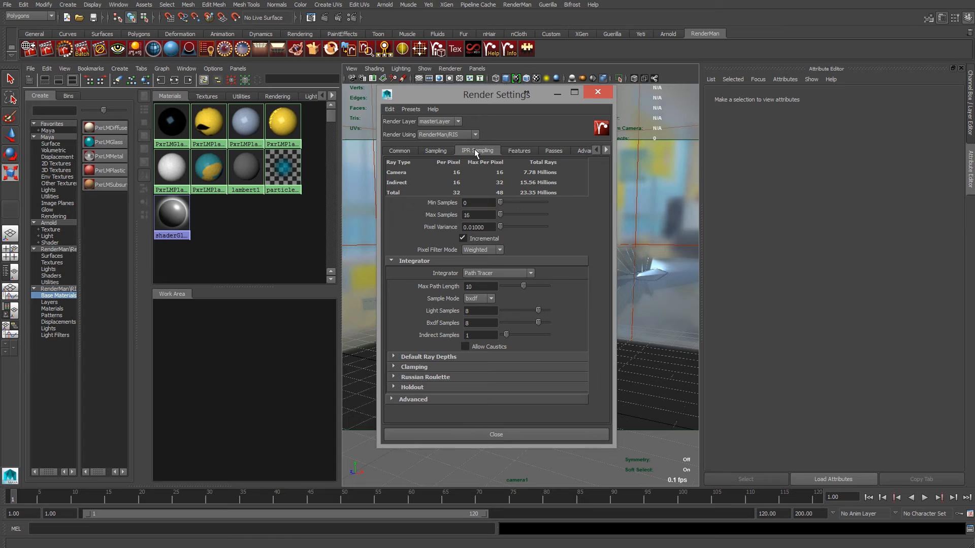
{"action": "left_click", "coordinate": [477, 215]}
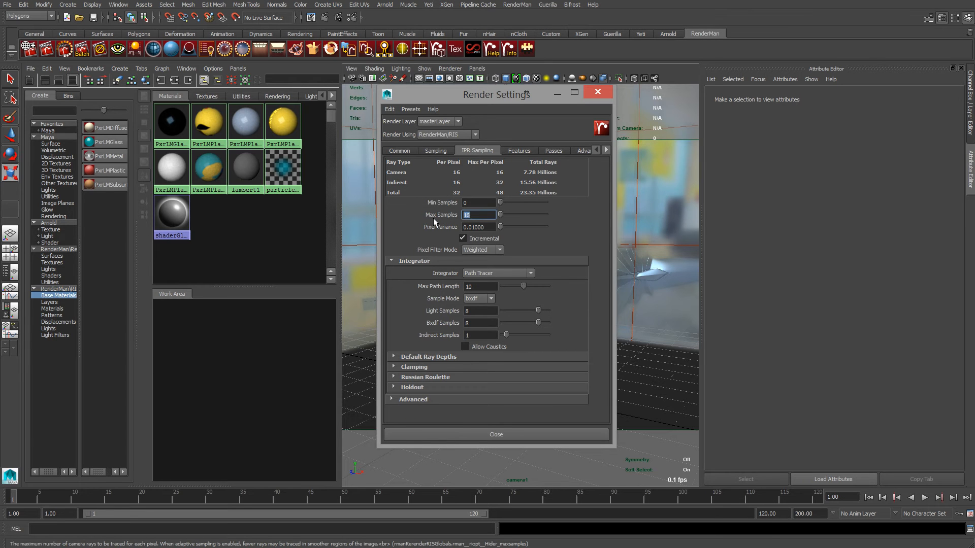
{"action": "type", "text": "100"}
{"action": "key", "text": "Return"}
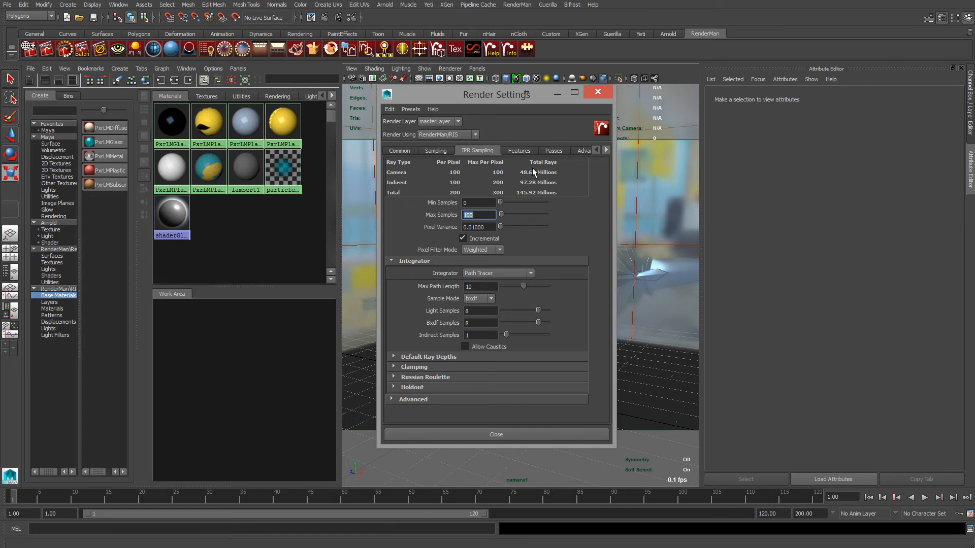
- Review the camera, motion blur, pass output and advanced options in the Render Settings, and close the window
{"action": "left_click", "coordinate": [531, 150]}
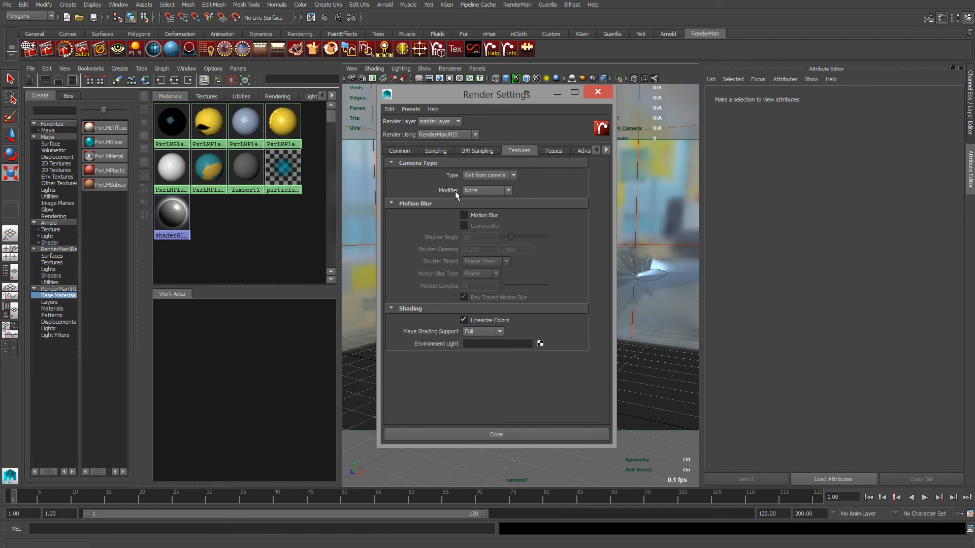
{"action": "left_click", "coordinate": [554, 151]}
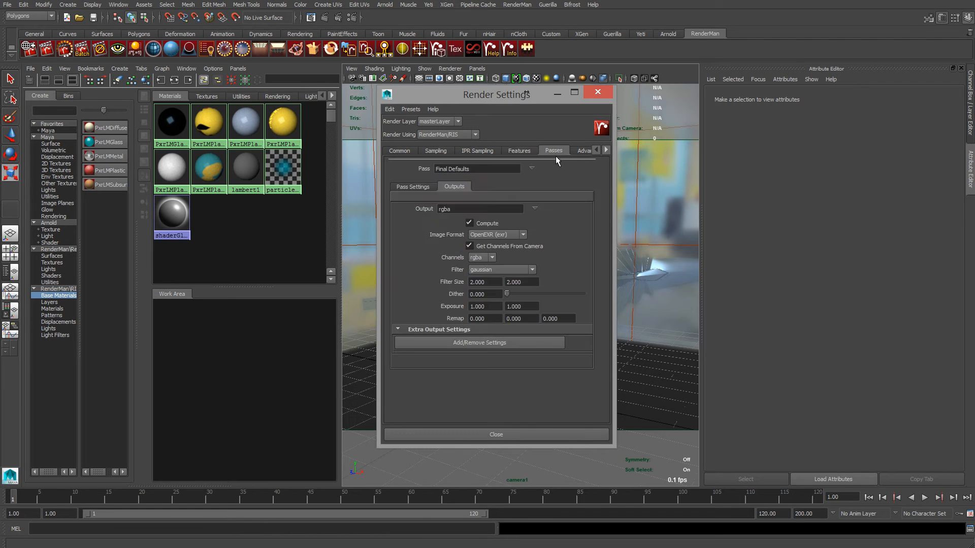
{"action": "left_click", "coordinate": [580, 148]}
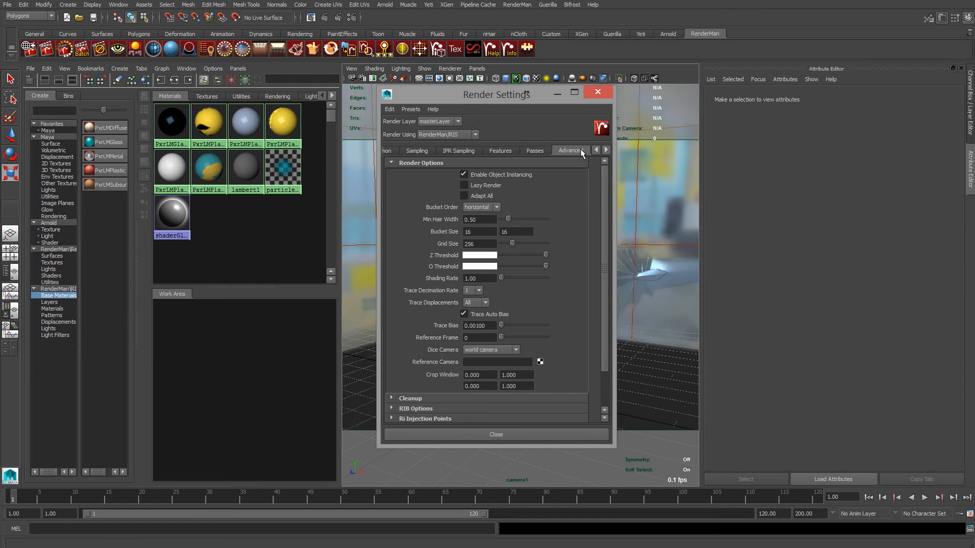
{"action": "left_click", "coordinate": [509, 436]}
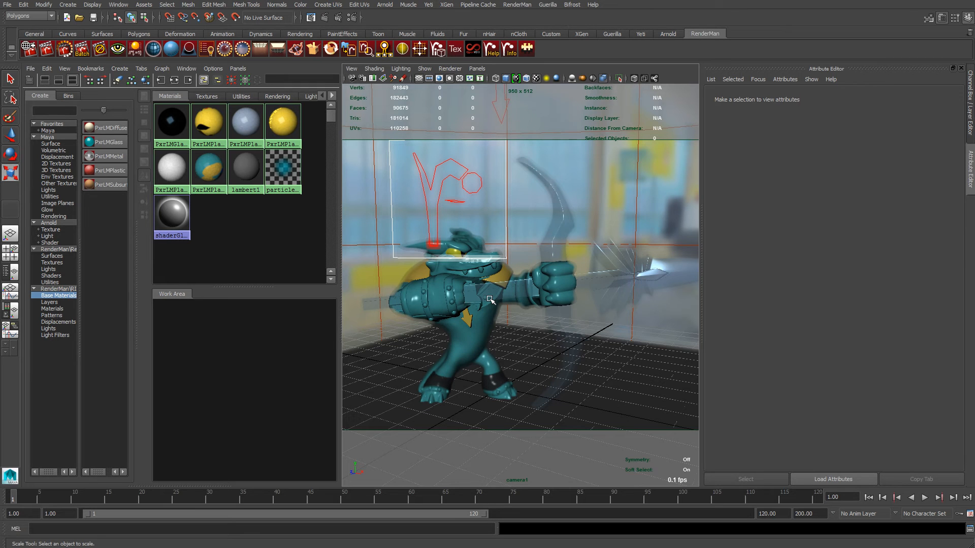
- Start an IPR render of the scene and restrict it to a crop region around the crocodile's head and forearm
{"action": "left_click", "coordinate": [64, 49]}
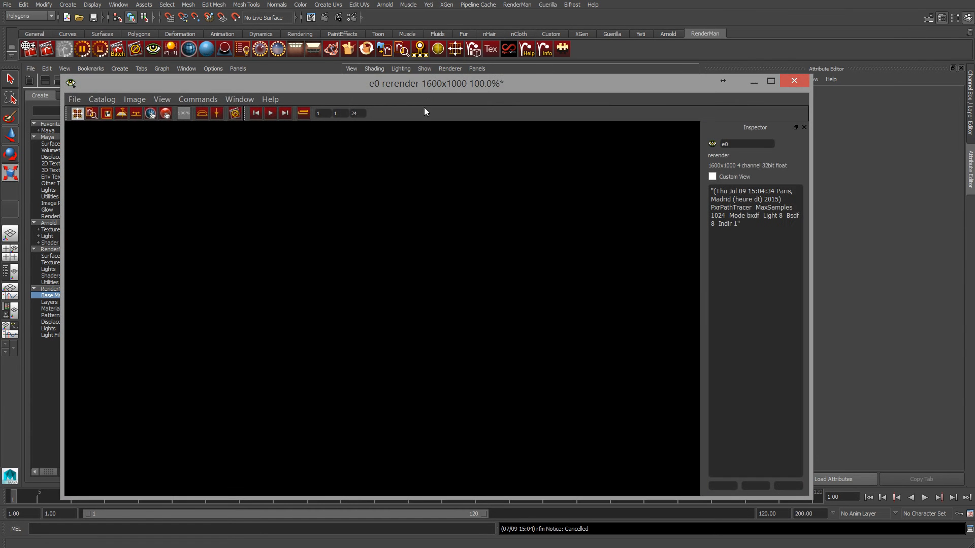
{"action": "left_click_drag", "start_coordinate": [425, 89], "coordinate": [495, 41]}
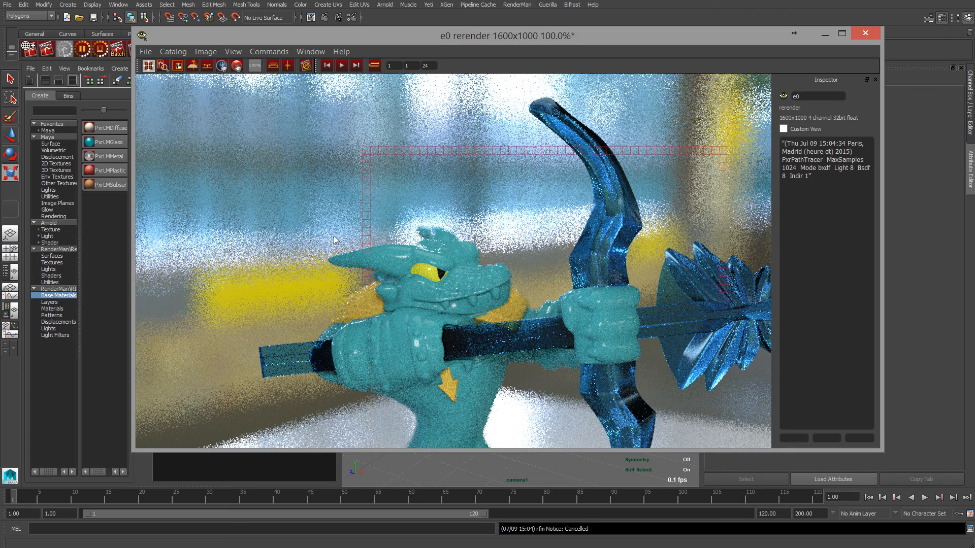
{"action": "middle_click_drag", "start_coordinate": [496, 322], "coordinate": [521, 208]}
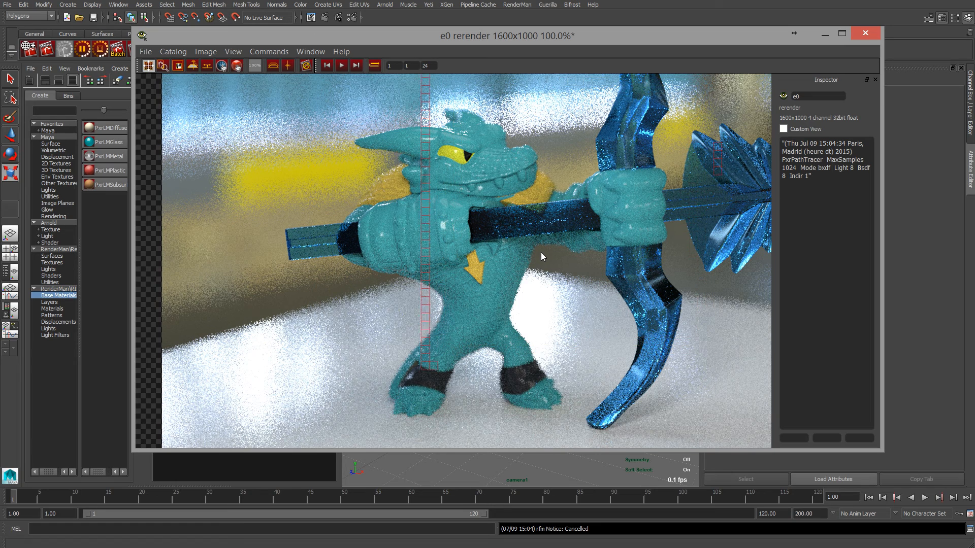
{"action": "left_click", "coordinate": [179, 66]}
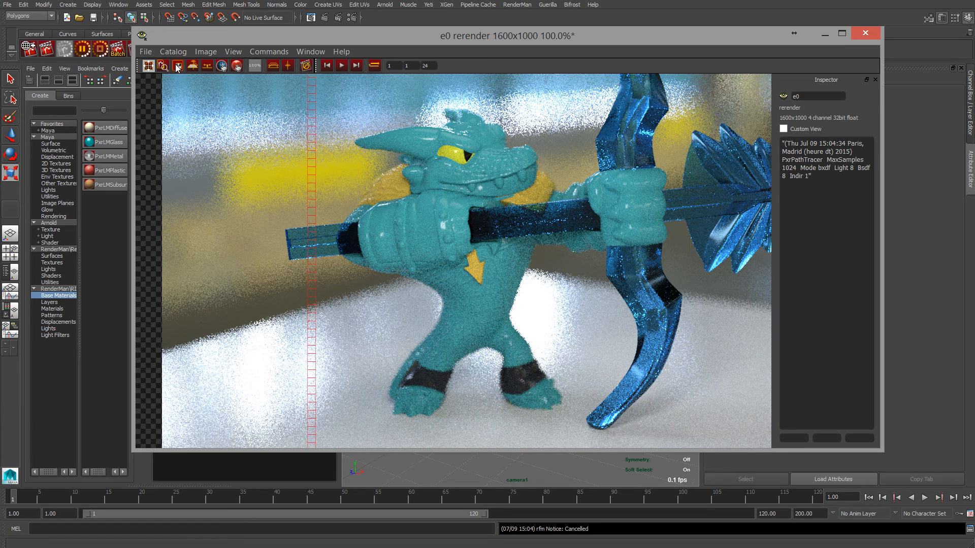
{"action": "left_click_drag", "start_coordinate": [306, 85], "coordinate": [605, 263]}
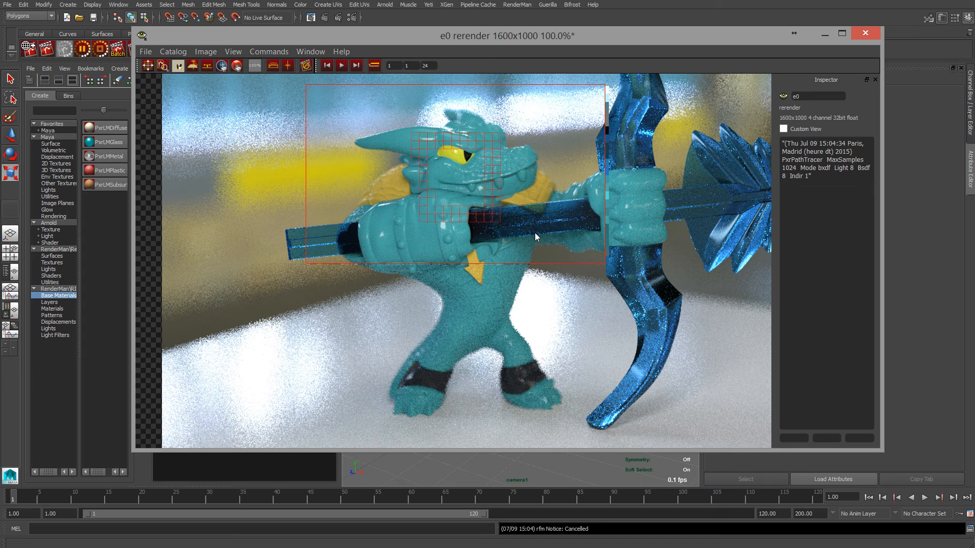
- Orbit the render camera around the crocodile in the Maya viewport to update the cropped IPR render from new angles
{"action": "left_click_drag", "start_coordinate": [447, 40], "coordinate": [441, 264]}
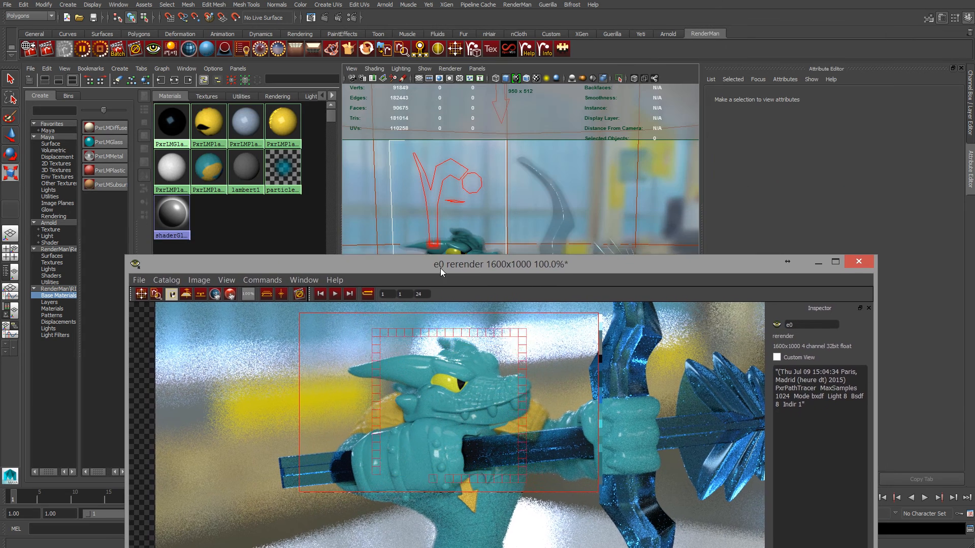
{"action": "left_click", "coordinate": [480, 238]}
{"action": "mouse_move", "coordinate": [491, 238]}
{"action": "left_mouse_down", "text": "alt"}
{"action": "mouse_move", "coordinate": [490, 274]}
{"action": "mouse_move", "coordinate": [491, 234]}
{"action": "left_mouse_up", "text": "alt"}
{"action": "key", "text": "alt+Tab"}
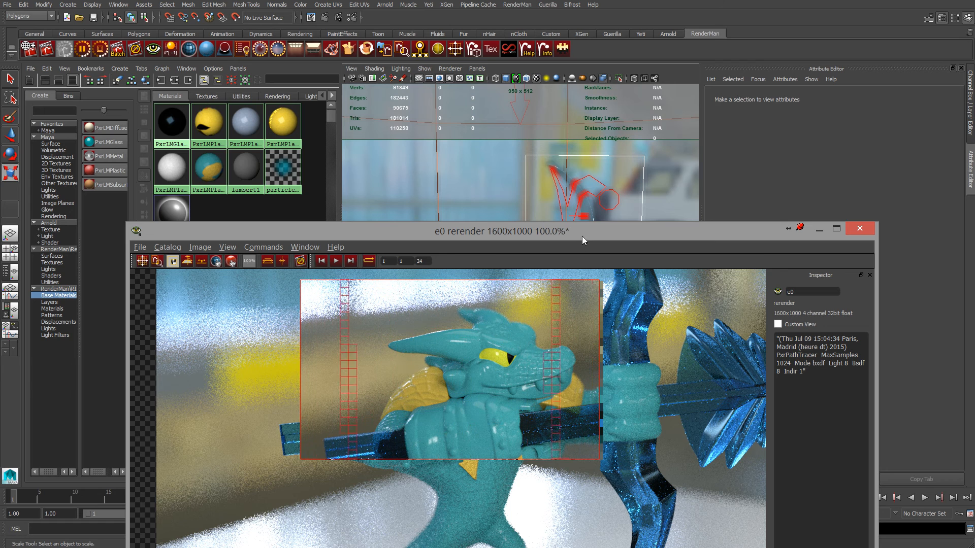
{"action": "left_click_drag", "start_coordinate": [582, 239], "coordinate": [957, 64]}
{"action": "left_click_drag", "start_coordinate": [466, 321], "coordinate": [460, 315], "text": "alt"}
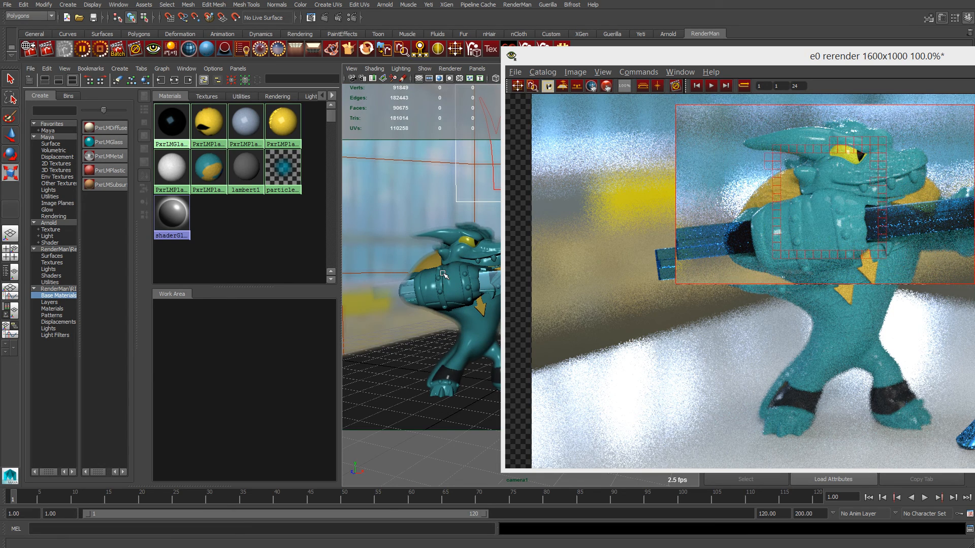
{"action": "left_click_drag", "start_coordinate": [833, 57], "coordinate": [455, 76]}
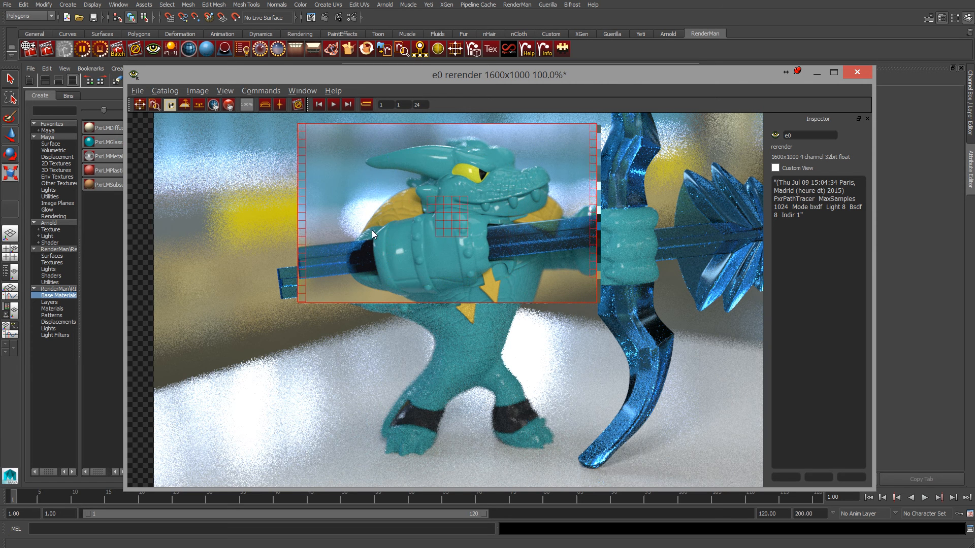
- Switch to Photoshop and compare the finished crocodile image with the running IPR render
{"action": "key", "text": "alt+Tab"}
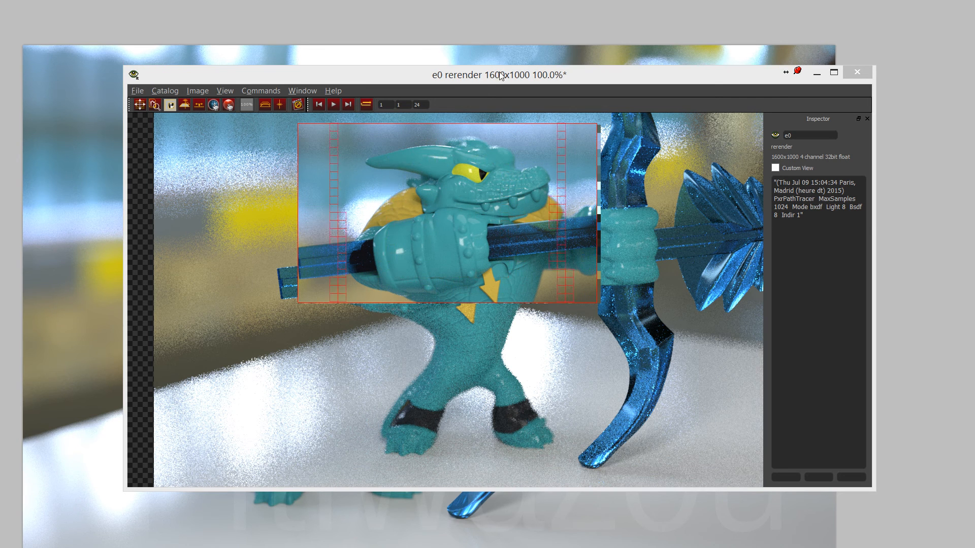
{"action": "left_click_drag", "start_coordinate": [496, 78], "coordinate": [495, 547]}
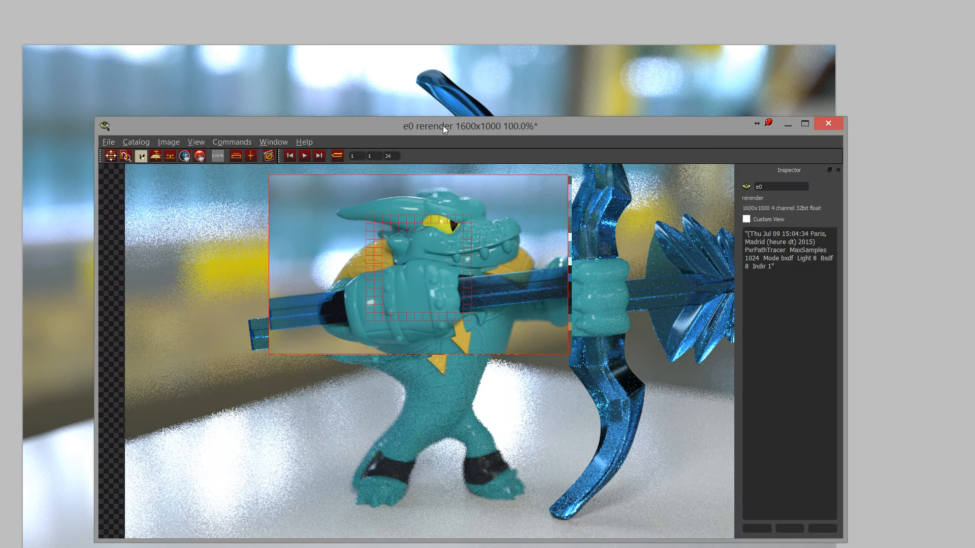
{"action": "left_click_drag", "start_coordinate": [442, 126], "coordinate": [441, 74]}
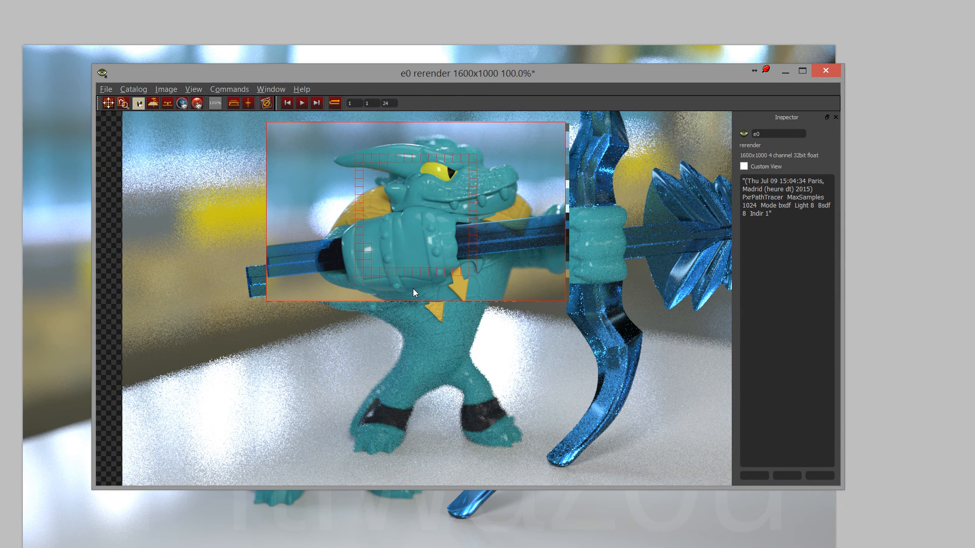
- Clear the IPR crop region and quit the render viewer, discarding the modified session
{"action": "left_click", "coordinate": [453, 312]}
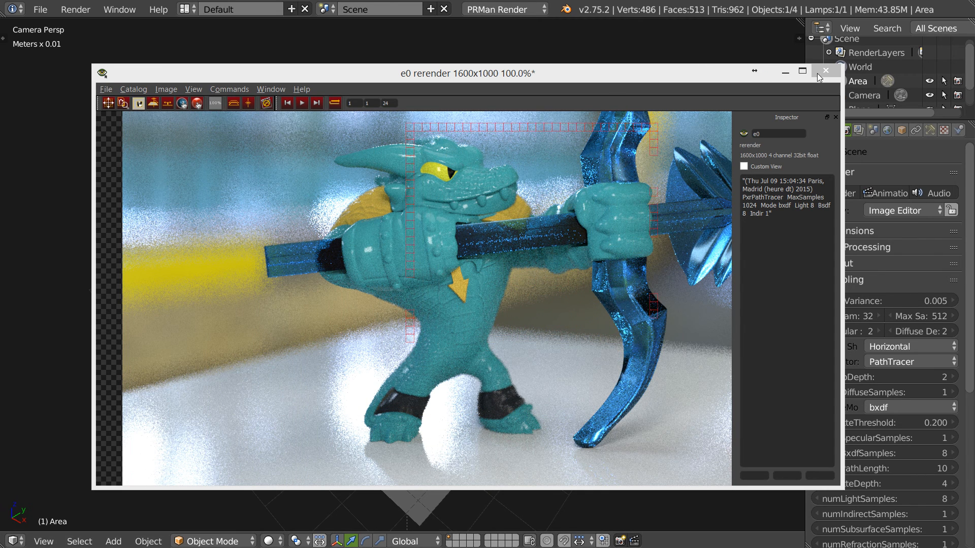
{"action": "key", "text": "alt+Tab"}
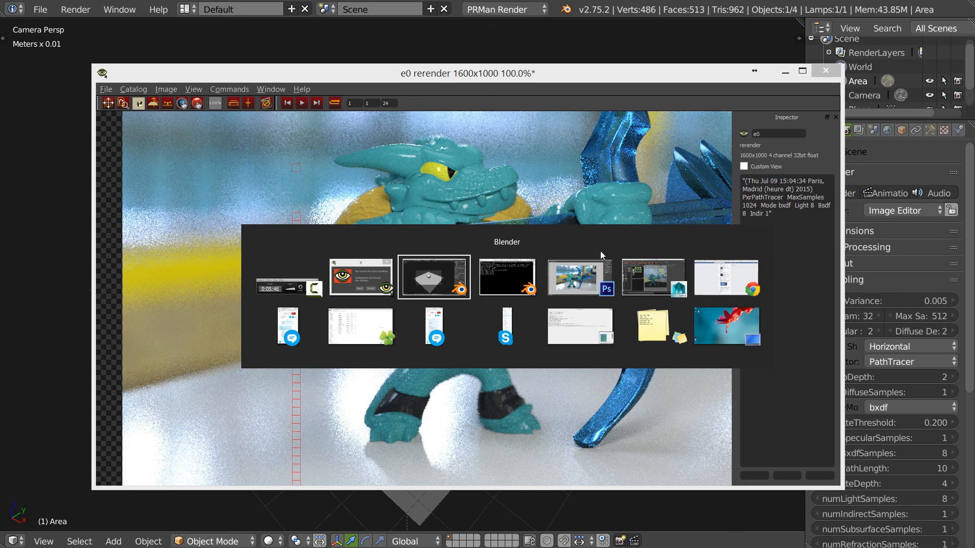
{"action": "left_click", "coordinate": [364, 284]}
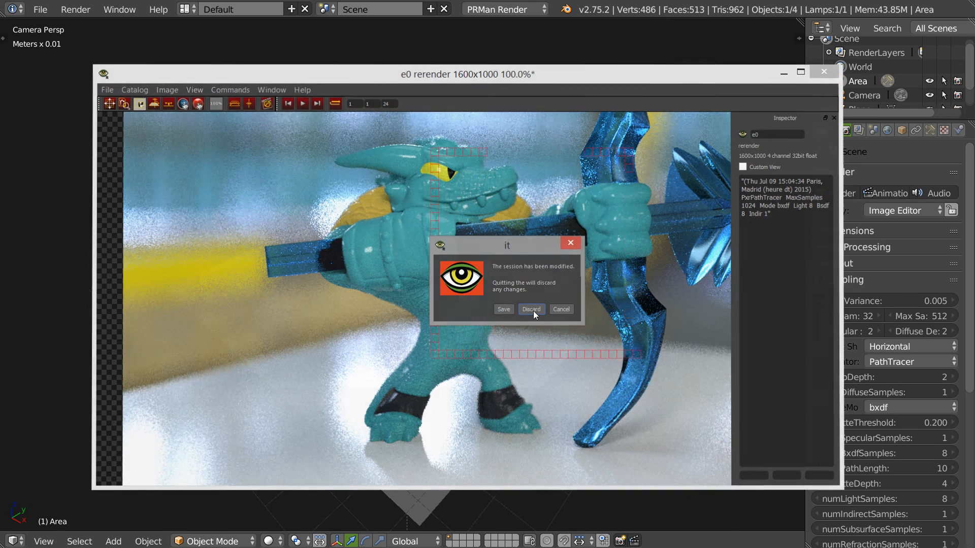
{"action": "left_click", "coordinate": [531, 309]}
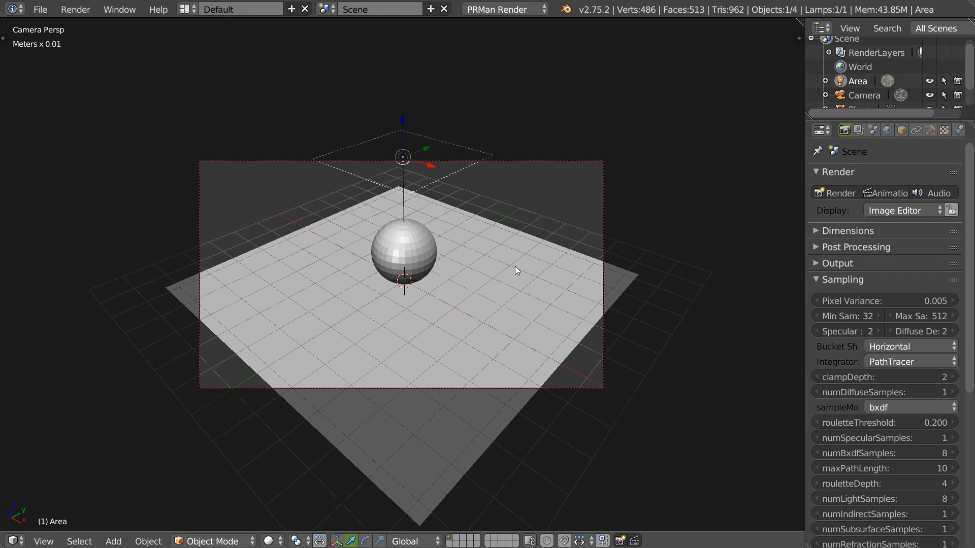
- Select the sphere in the Blender scene and review the parameters of its PxrDisney material
{"action": "right_click", "coordinate": [414, 252]}
{"action": "left_click", "coordinate": [958, 131]}
{"action": "scroll", "coordinate": [853, 373], "scroll_direction": "down", "scroll_amount": 8}
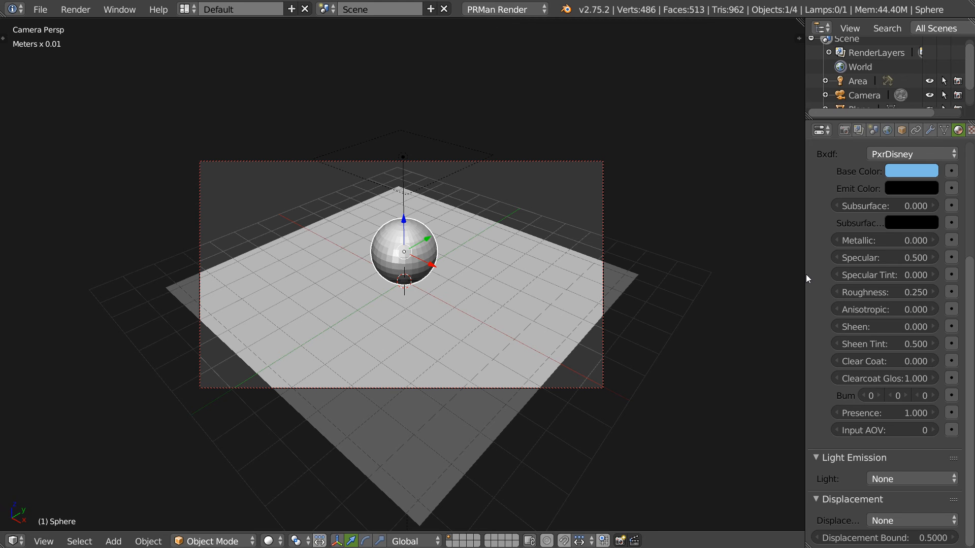
{"action": "left_click_drag", "start_coordinate": [806, 278], "coordinate": [716, 286]}
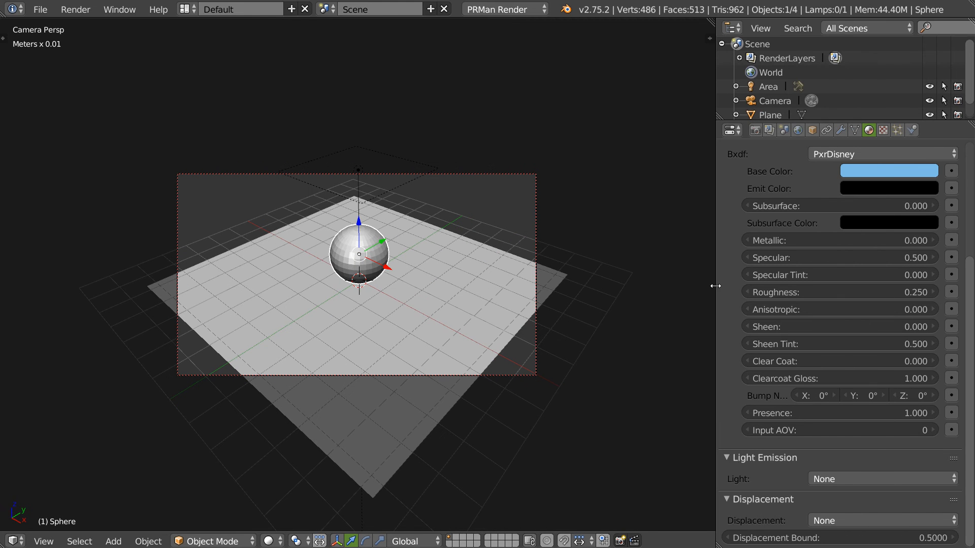
{"action": "left_click", "coordinate": [837, 153]}
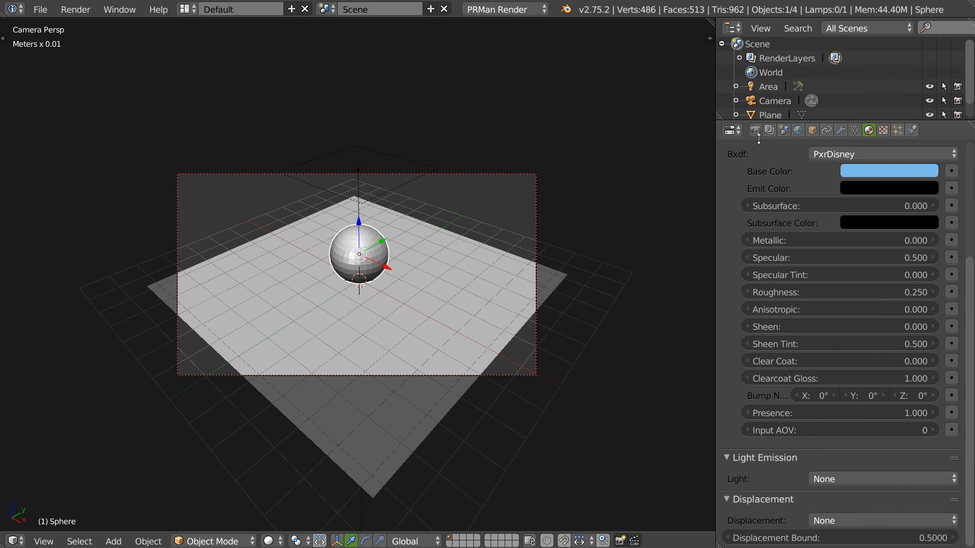
- Review the PRMan integrator choices and the sampling settings of the Blender scene
{"action": "left_click", "coordinate": [756, 130]}
{"action": "left_click", "coordinate": [836, 362]}
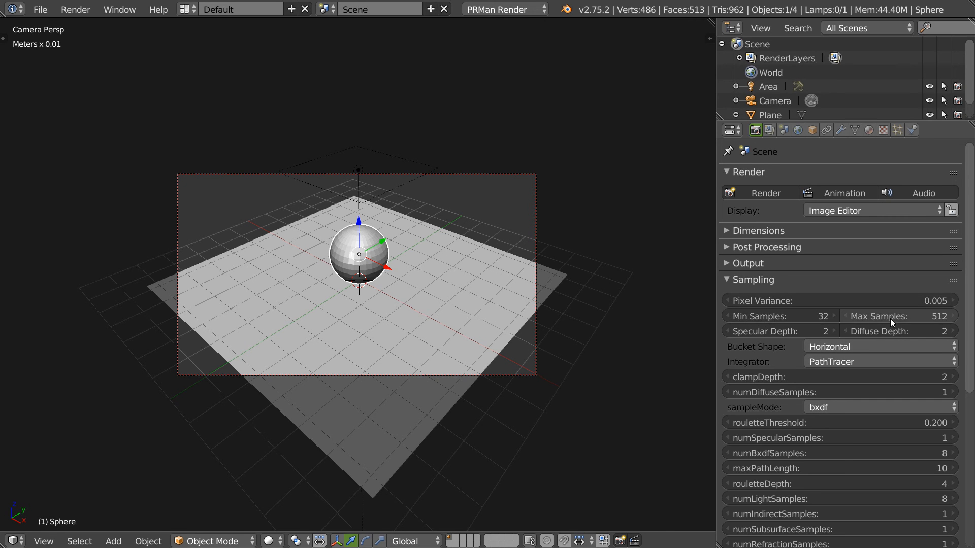
{"action": "scroll", "coordinate": [845, 464], "scroll_direction": "down", "scroll_amount": 5}
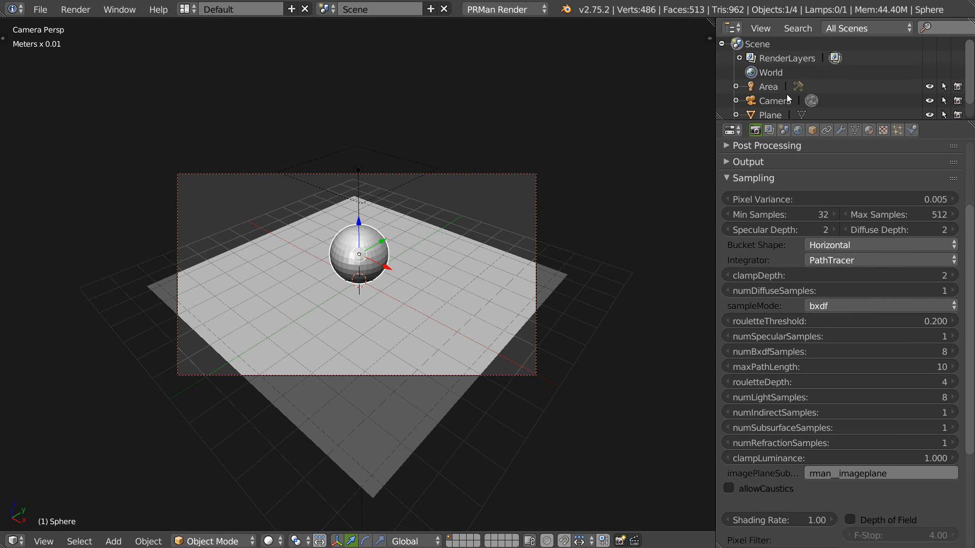
- Examine the camera's depth of field options and the scene's depth of field, motion blur and preview sampling settings
{"action": "left_click", "coordinate": [770, 105]}
{"action": "left_click", "coordinate": [841, 130]}
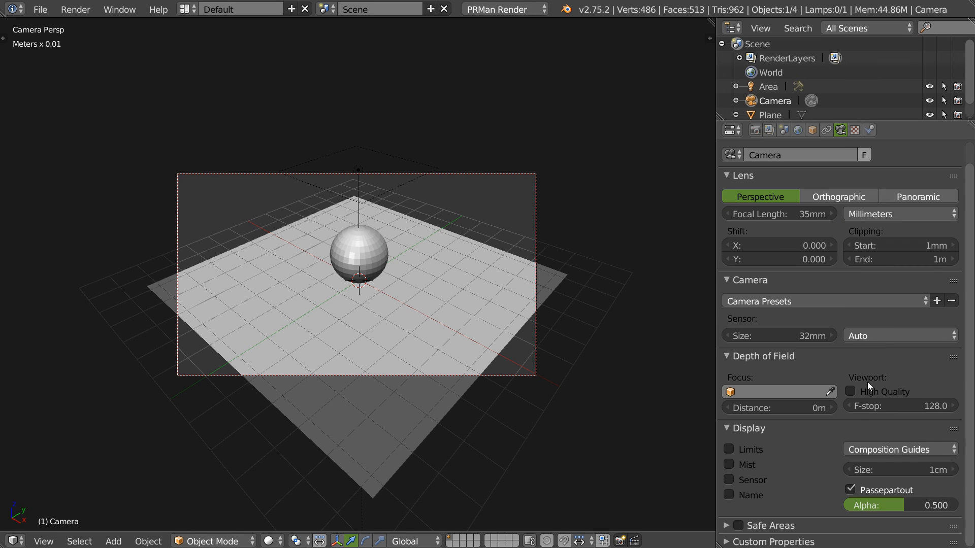
{"action": "scroll", "coordinate": [867, 381], "scroll_direction": "down", "scroll_amount": 1}
{"action": "left_click", "coordinate": [754, 131]}
{"action": "scroll", "coordinate": [853, 379], "scroll_direction": "down", "scroll_amount": 5}
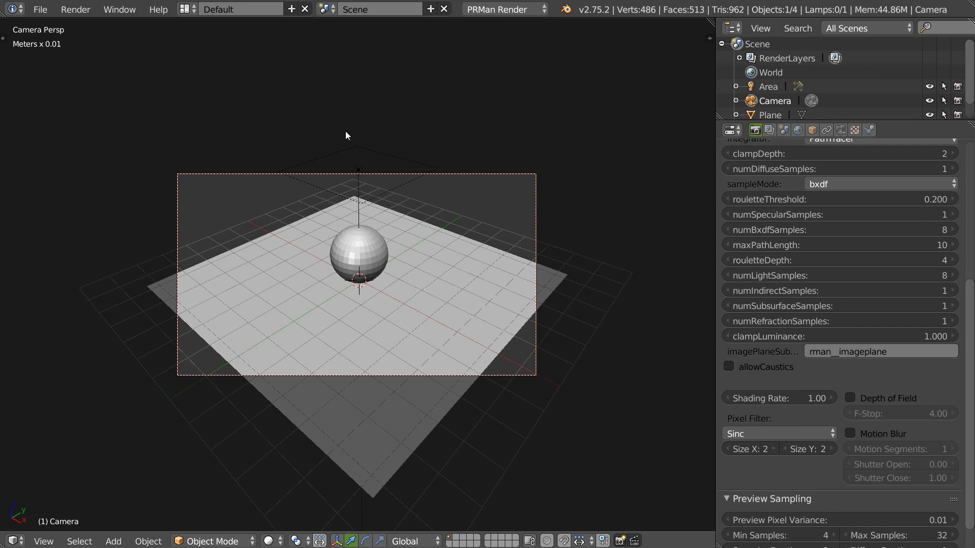
- Switch to the RenderMan website and examine the Underway column of the plug-in support table
{"action": "scroll", "coordinate": [788, 285], "scroll_direction": "down", "scroll_amount": 1}
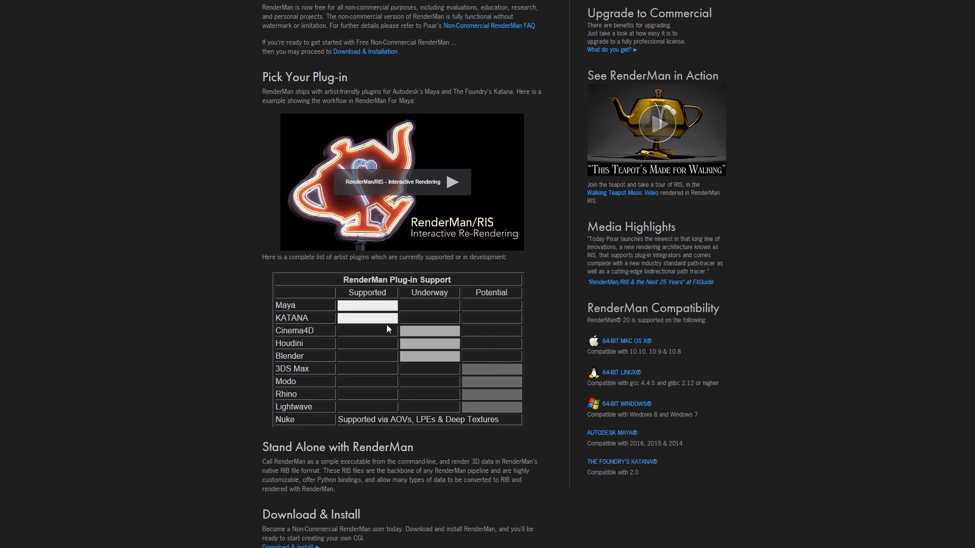
{"action": "left_click_drag", "start_coordinate": [408, 293], "coordinate": [455, 293]}
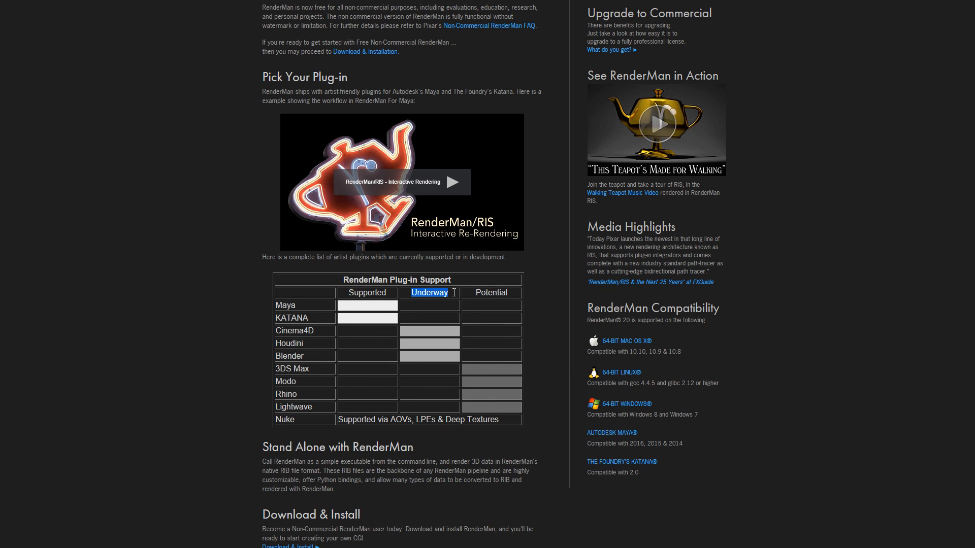